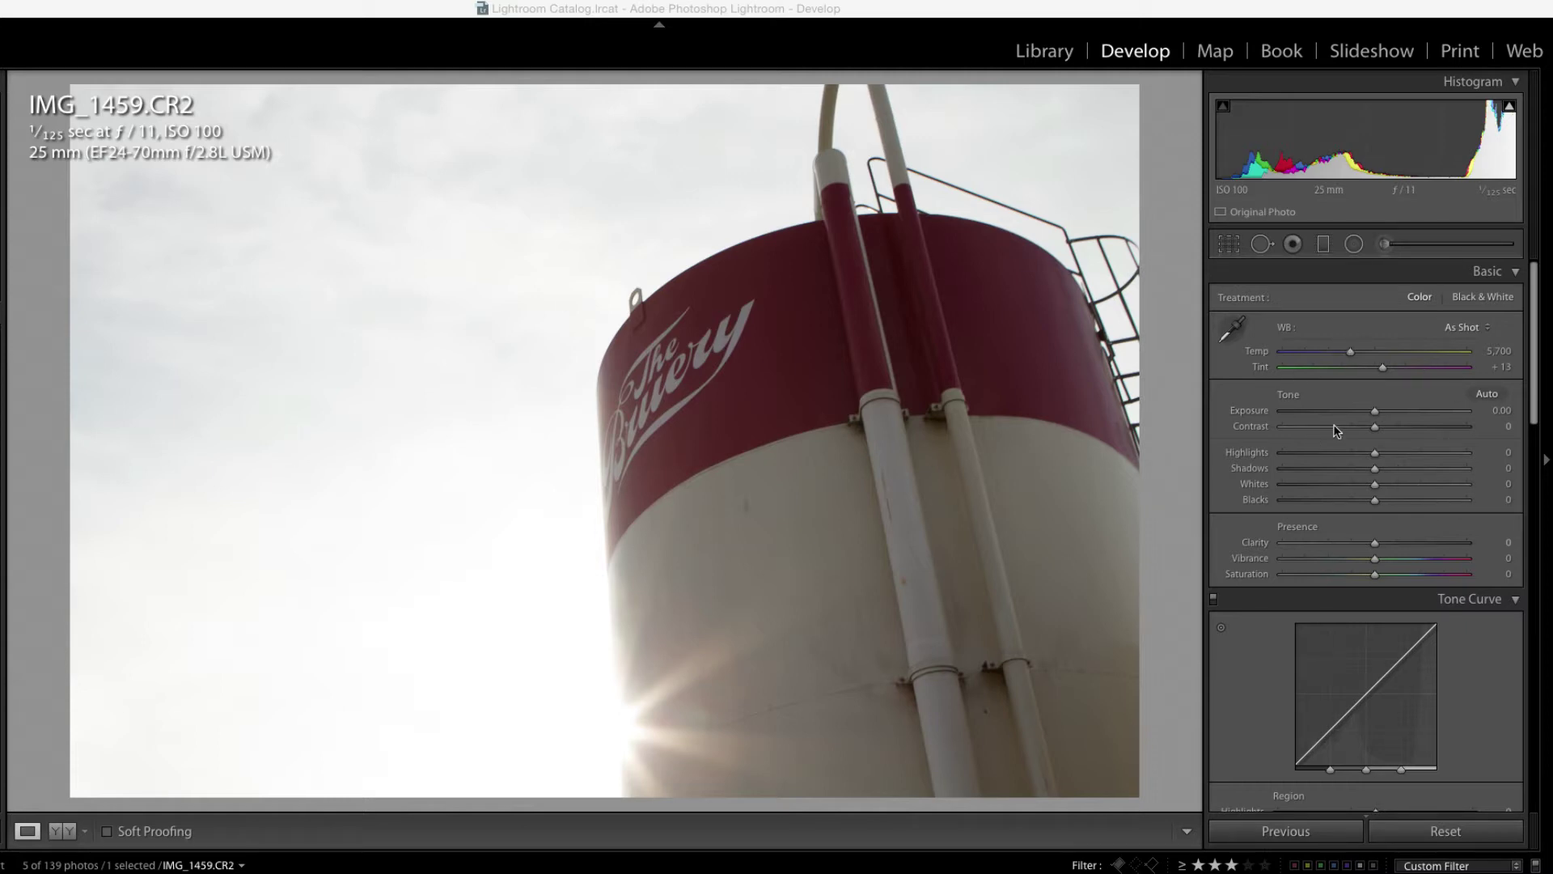
Crop in from the top-right corner so the red-and-white tank fills more of the frame.
{"action": "left_click", "coordinate": [1229, 244]}
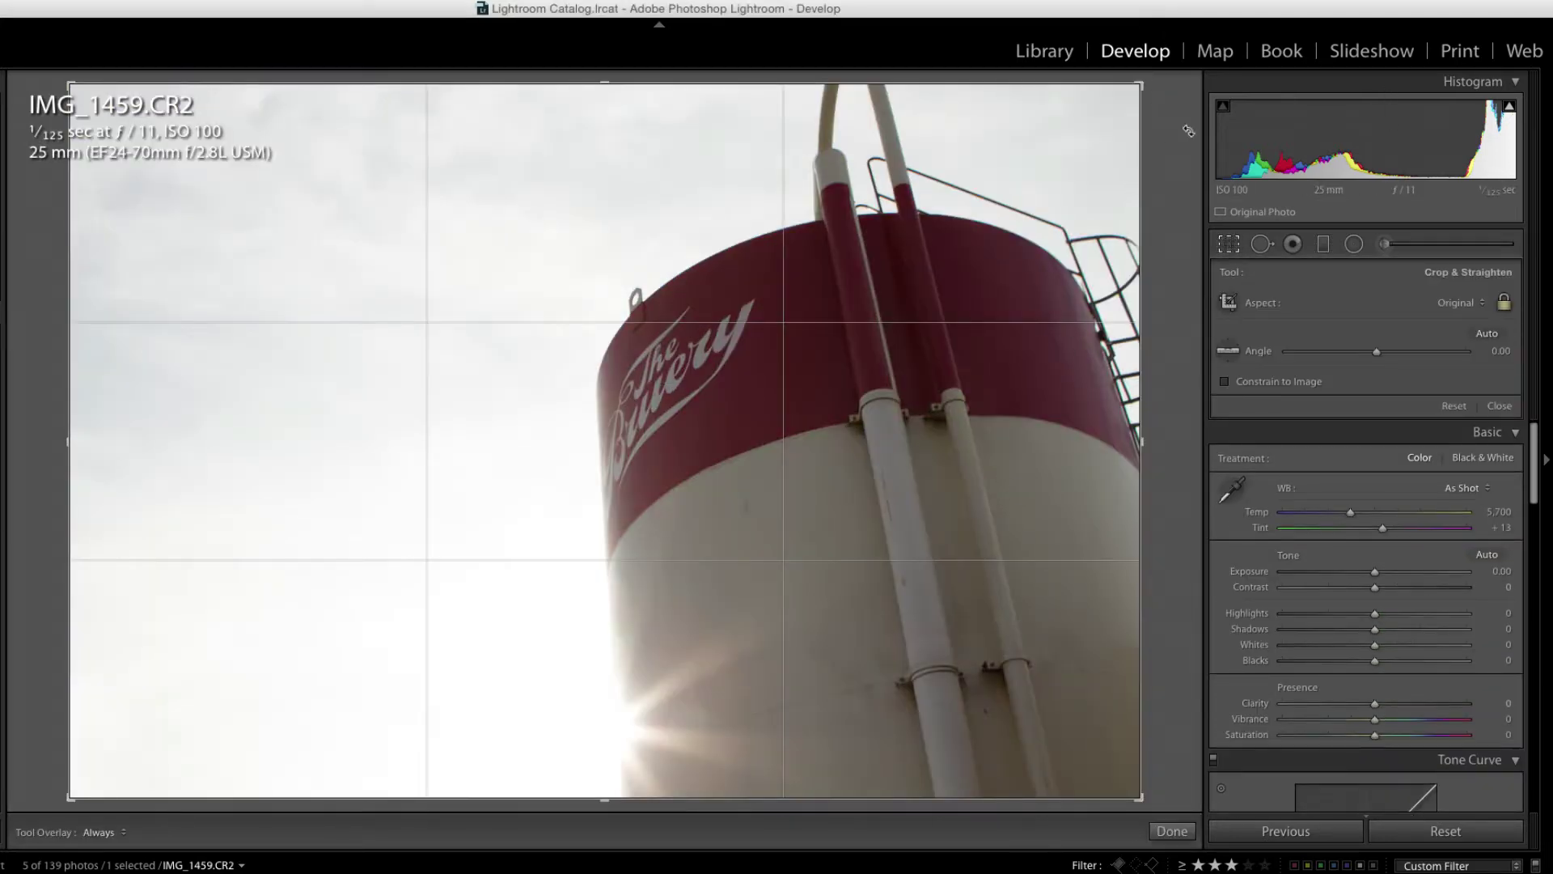
{"action": "left_click_drag", "start_coordinate": [1144, 88], "coordinate": [1082, 104]}
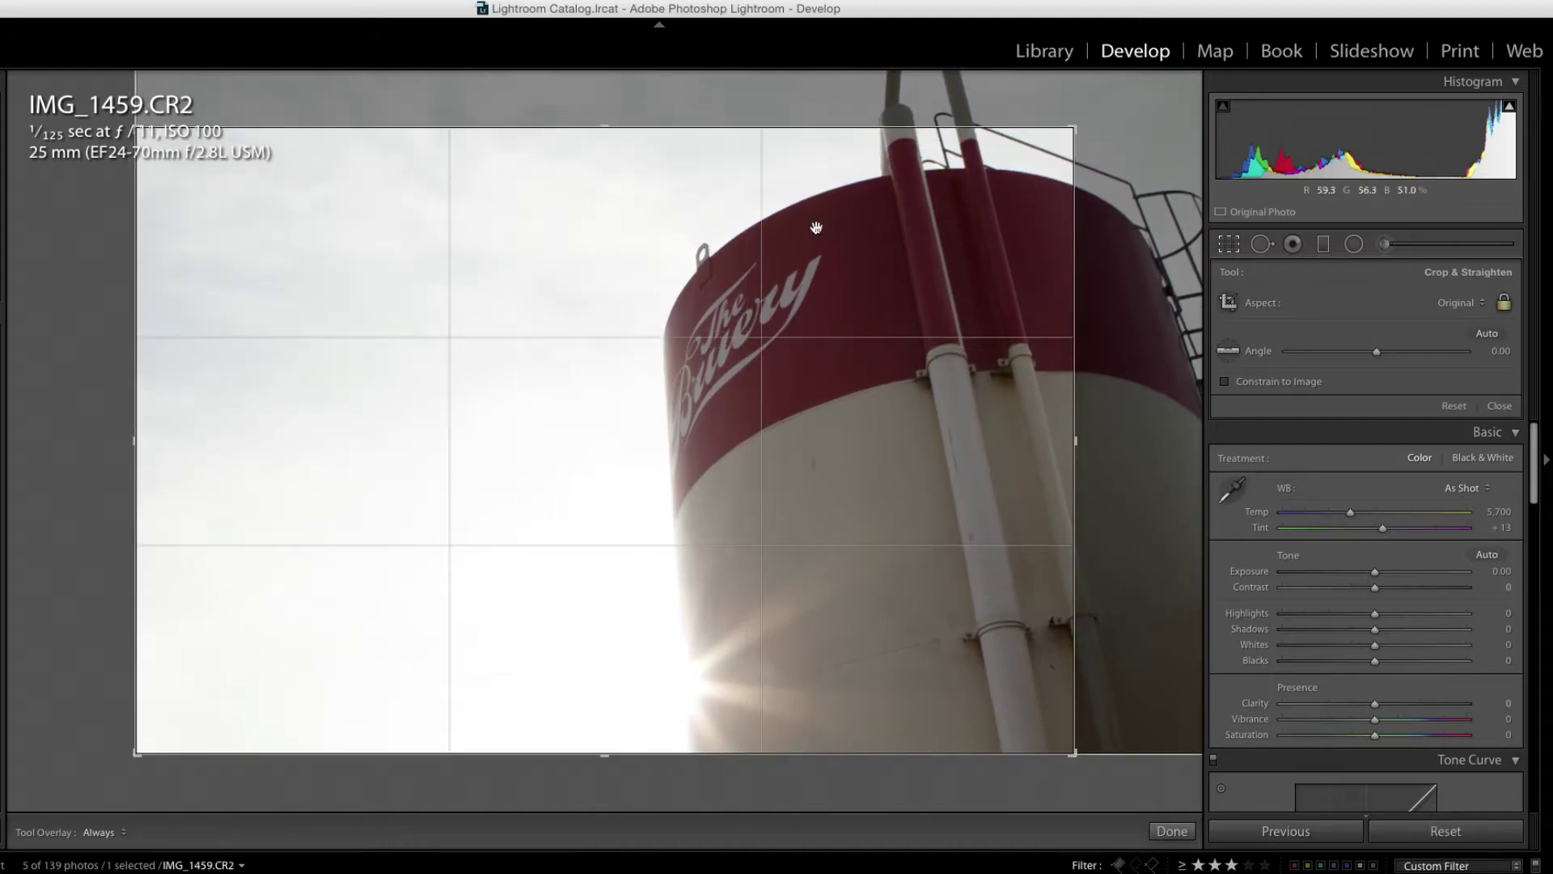
{"action": "left_click", "coordinate": [1172, 831]}
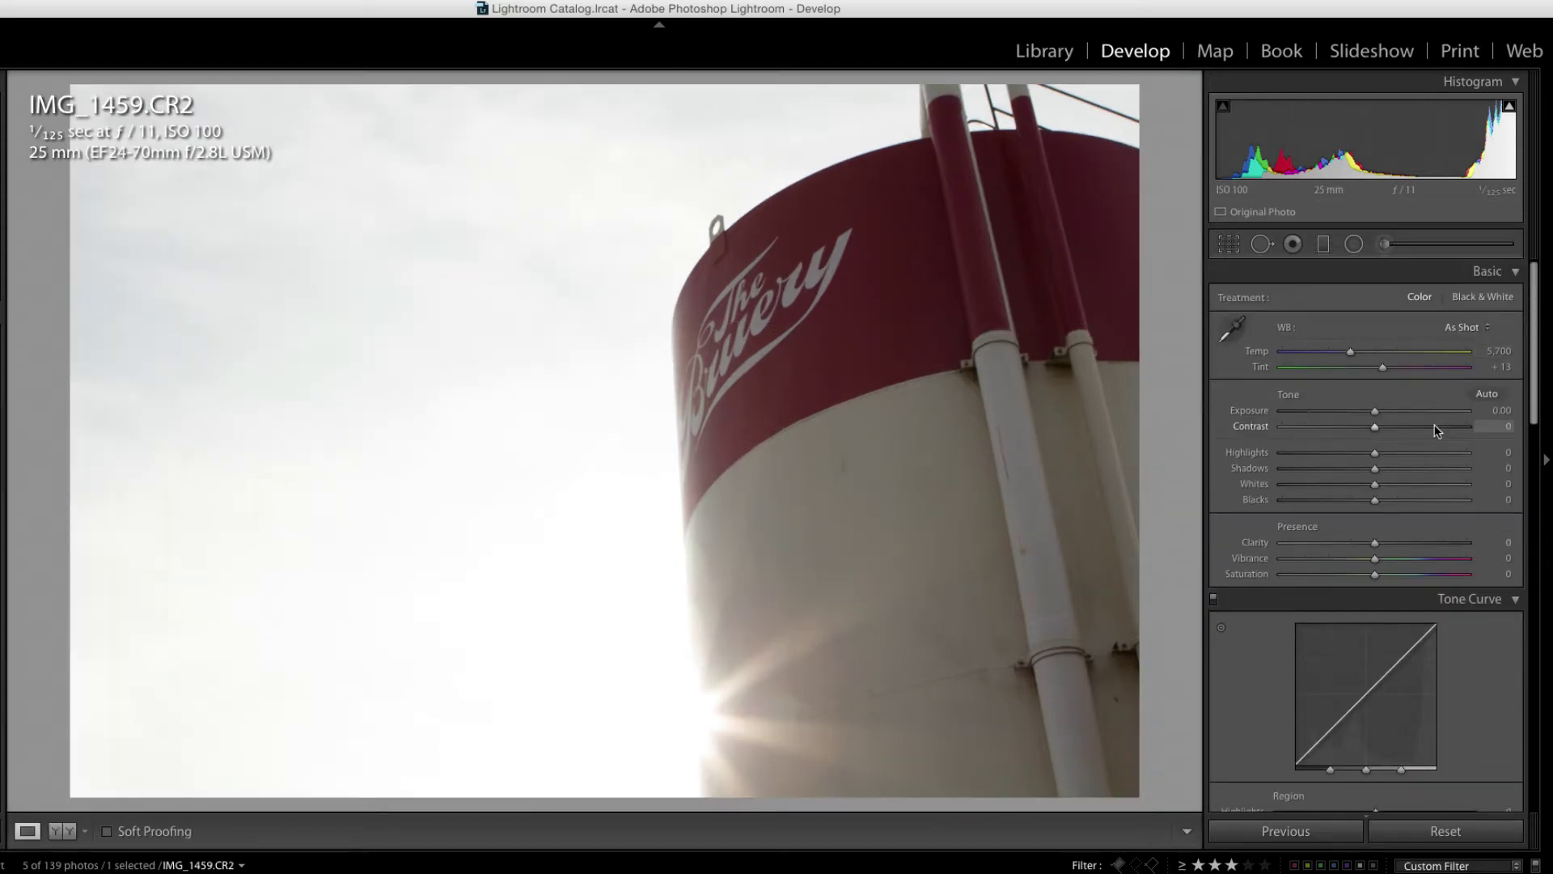
{"action": "left_click_drag", "start_coordinate": [1373, 411], "coordinate": [1328, 413]}
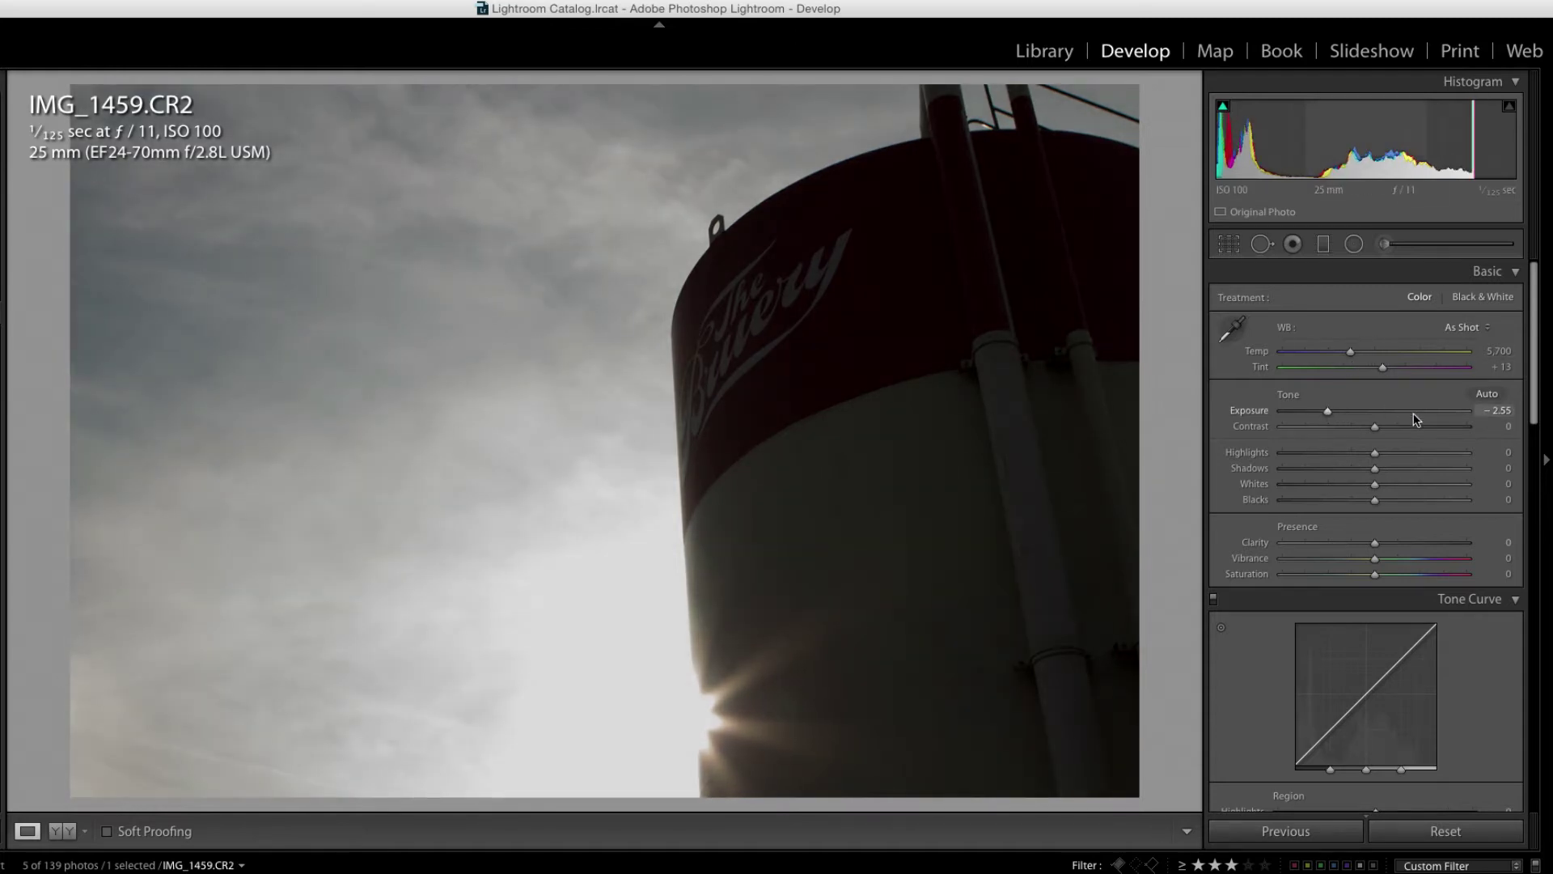
{"action": "double_click", "coordinate": [1343, 414]}
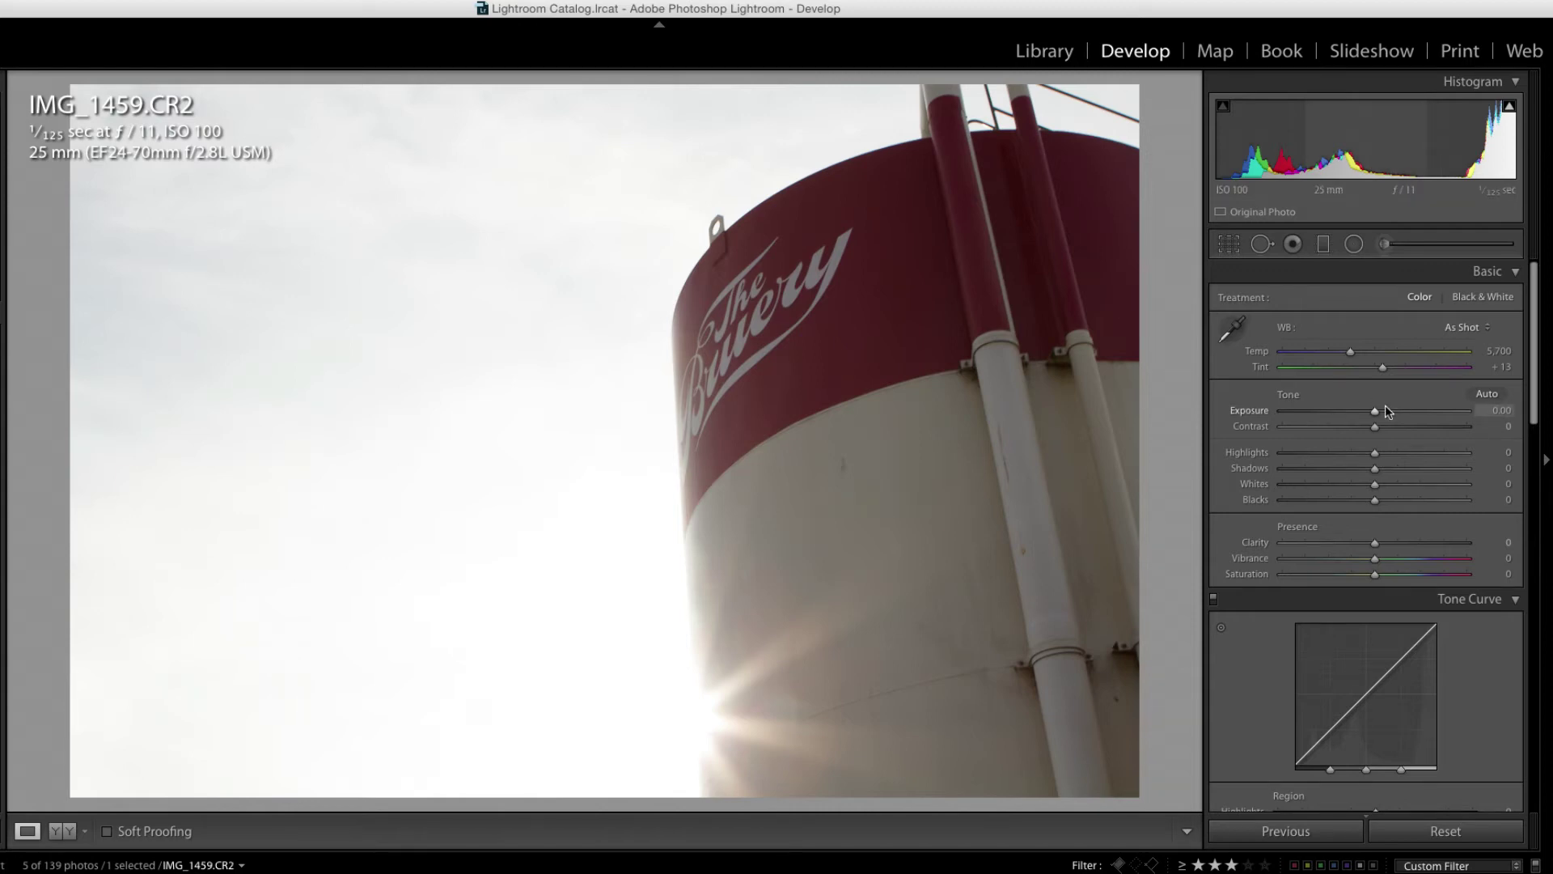
{"action": "left_click_drag", "start_coordinate": [1374, 412], "coordinate": [1349, 413]}
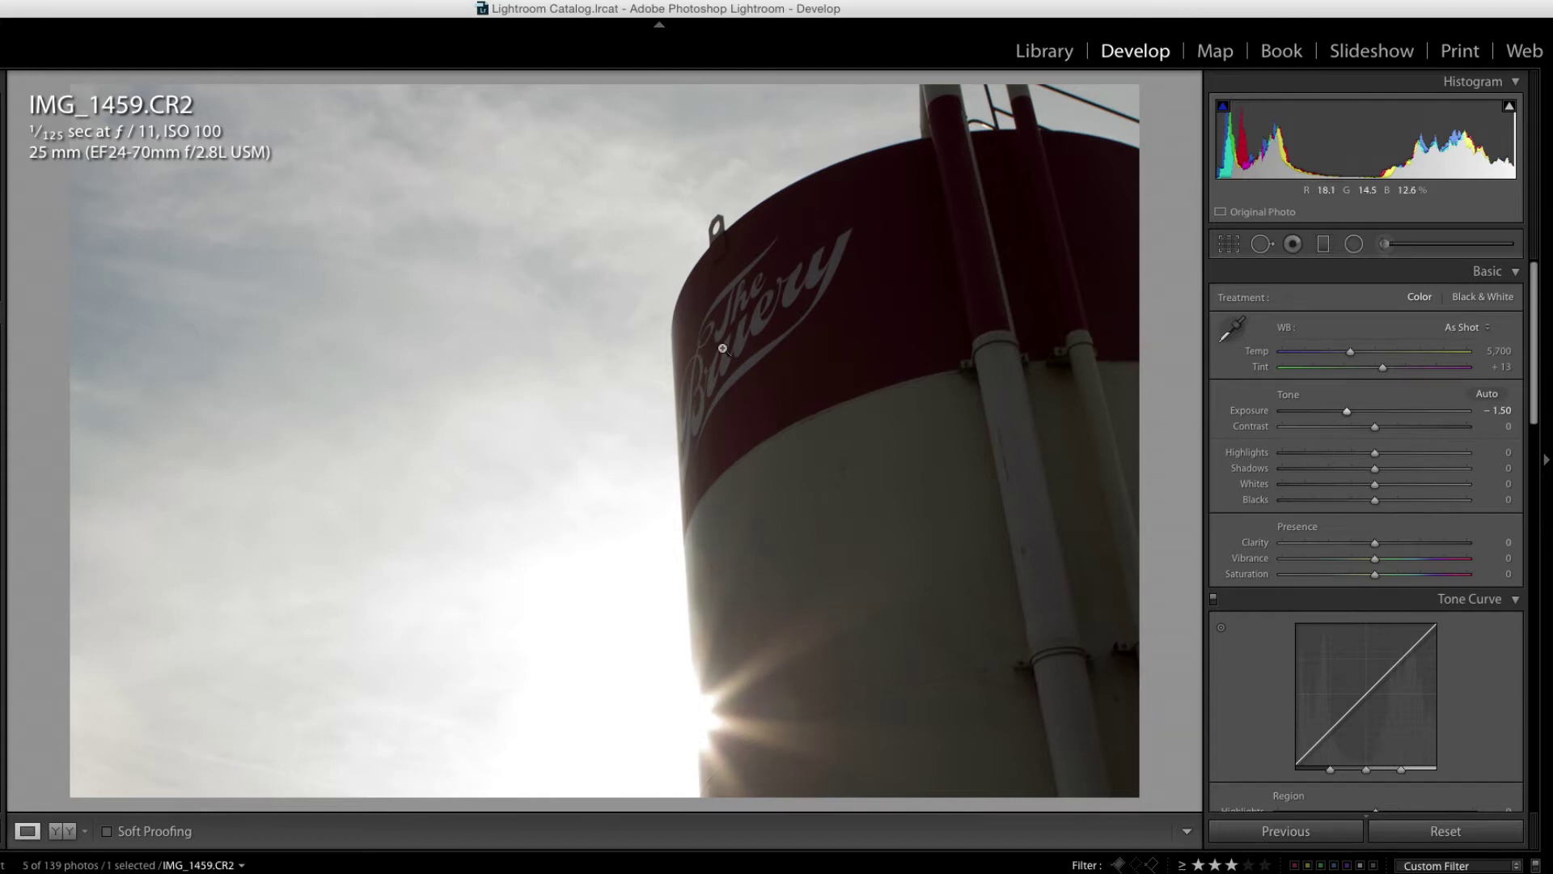
{"action": "key", "text": "ctrl+z"}
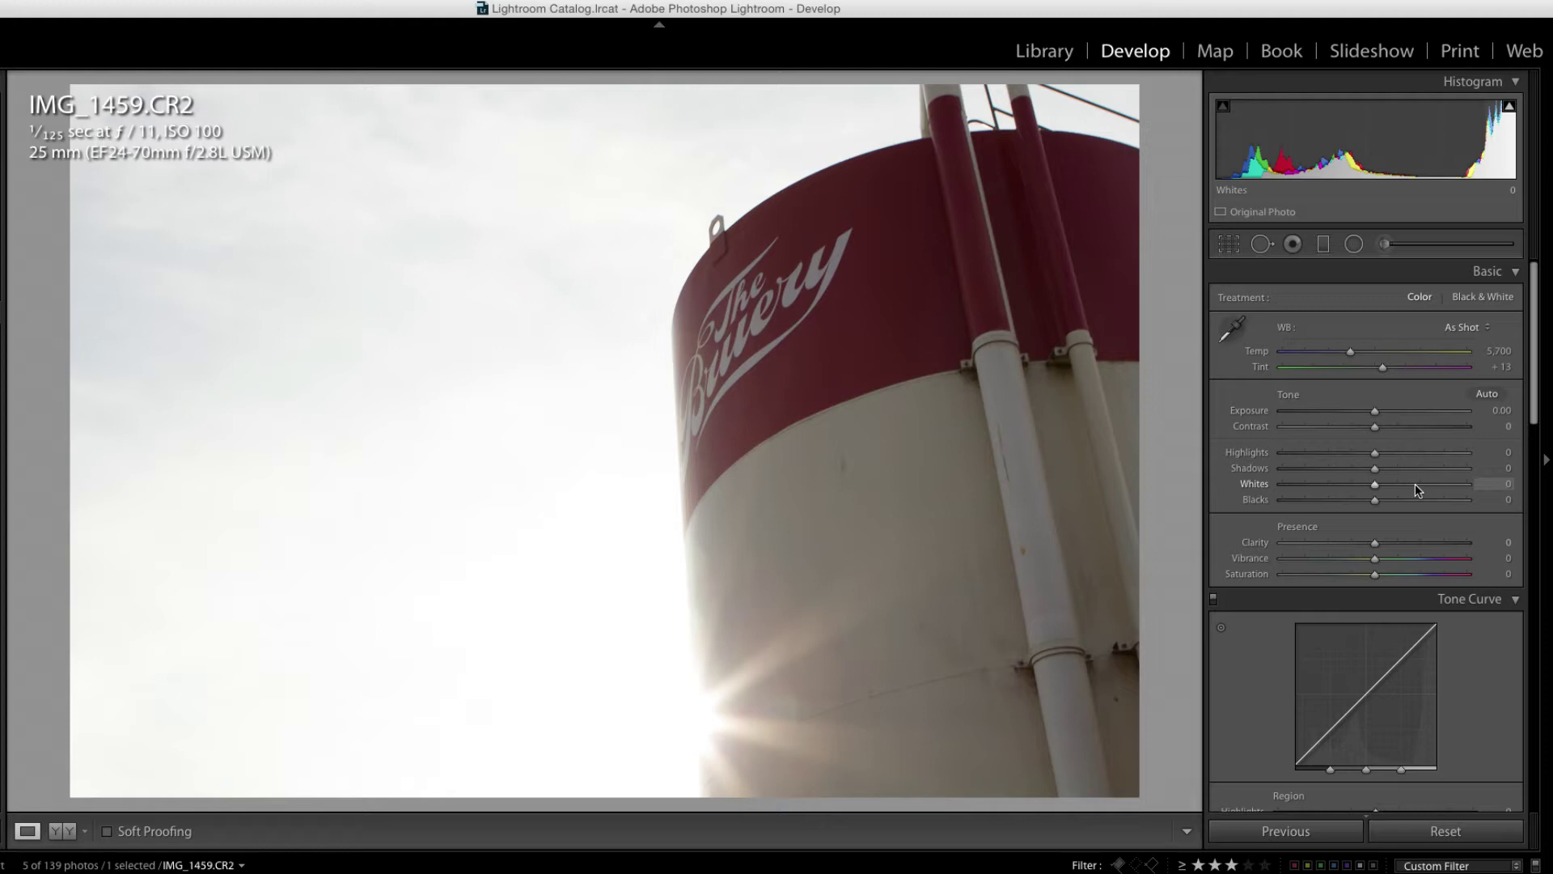
Pull Highlights to -78 and Whites to -67, lifting Shadows to +27 and Blacks to +21.
{"action": "left_click_drag", "start_coordinate": [1379, 453], "coordinate": [1312, 485]}
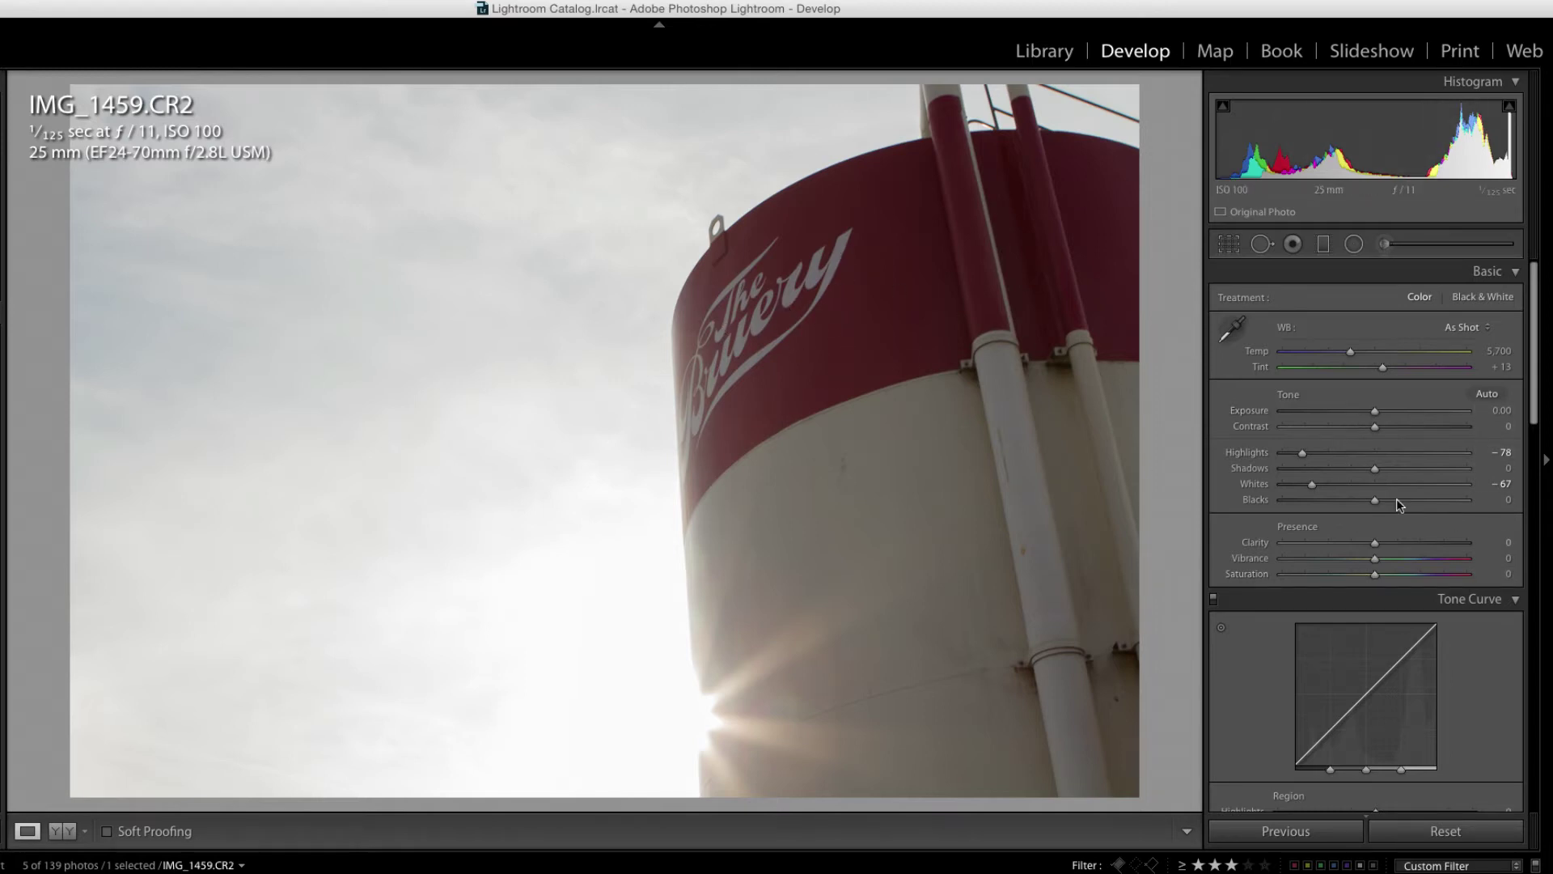
{"action": "left_click_drag", "start_coordinate": [1375, 468], "coordinate": [1392, 499]}
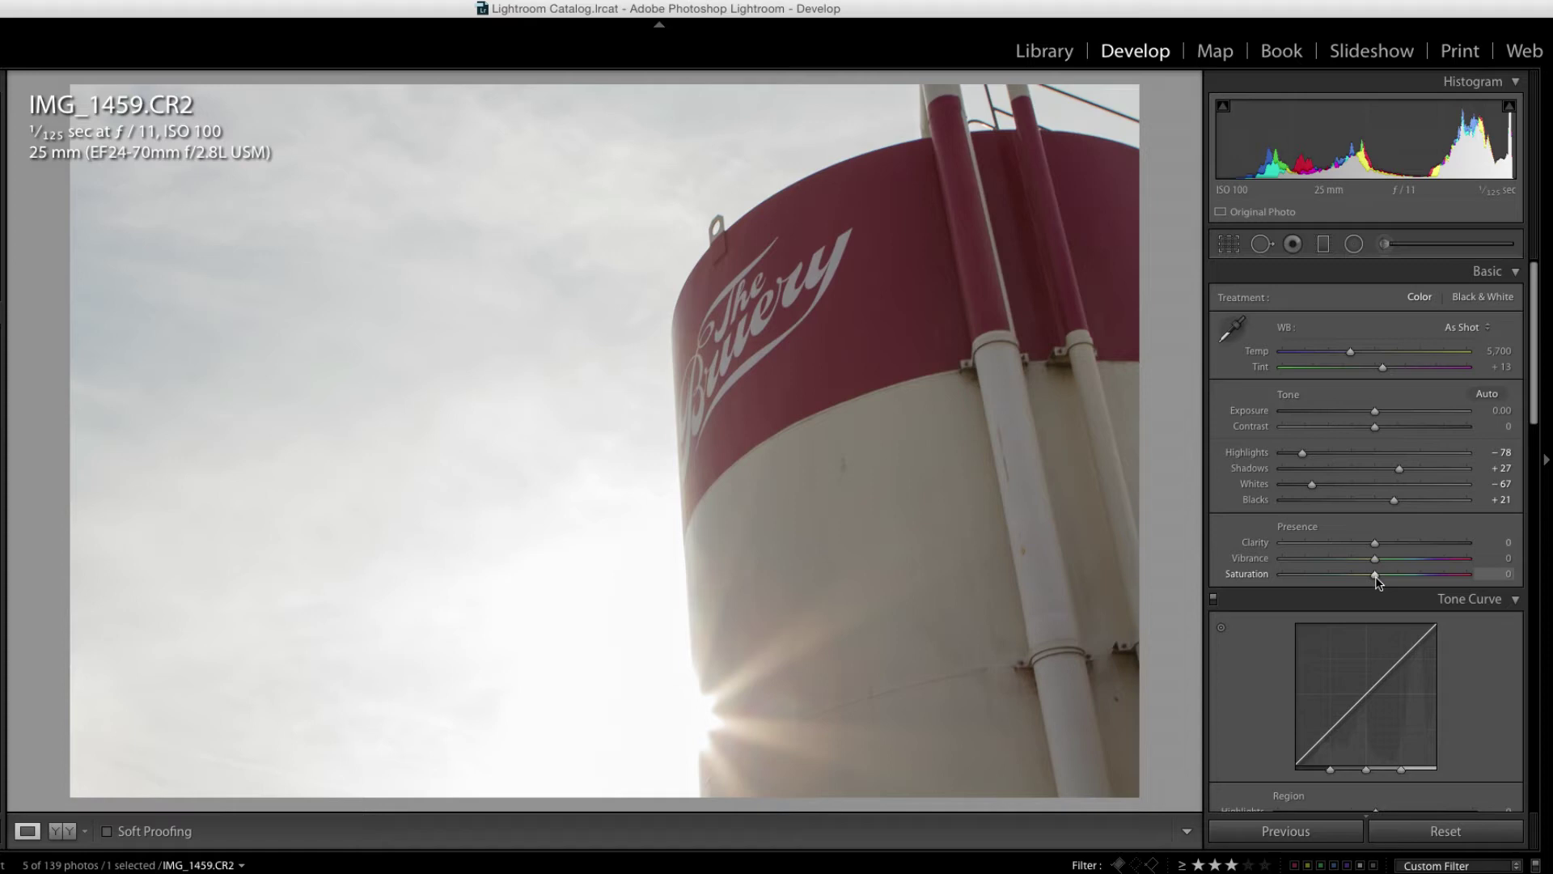
Raise Saturation to +37, then try warming Temp and reset it back to 5,700.
{"action": "left_click_drag", "start_coordinate": [1376, 574], "coordinate": [1408, 579]}
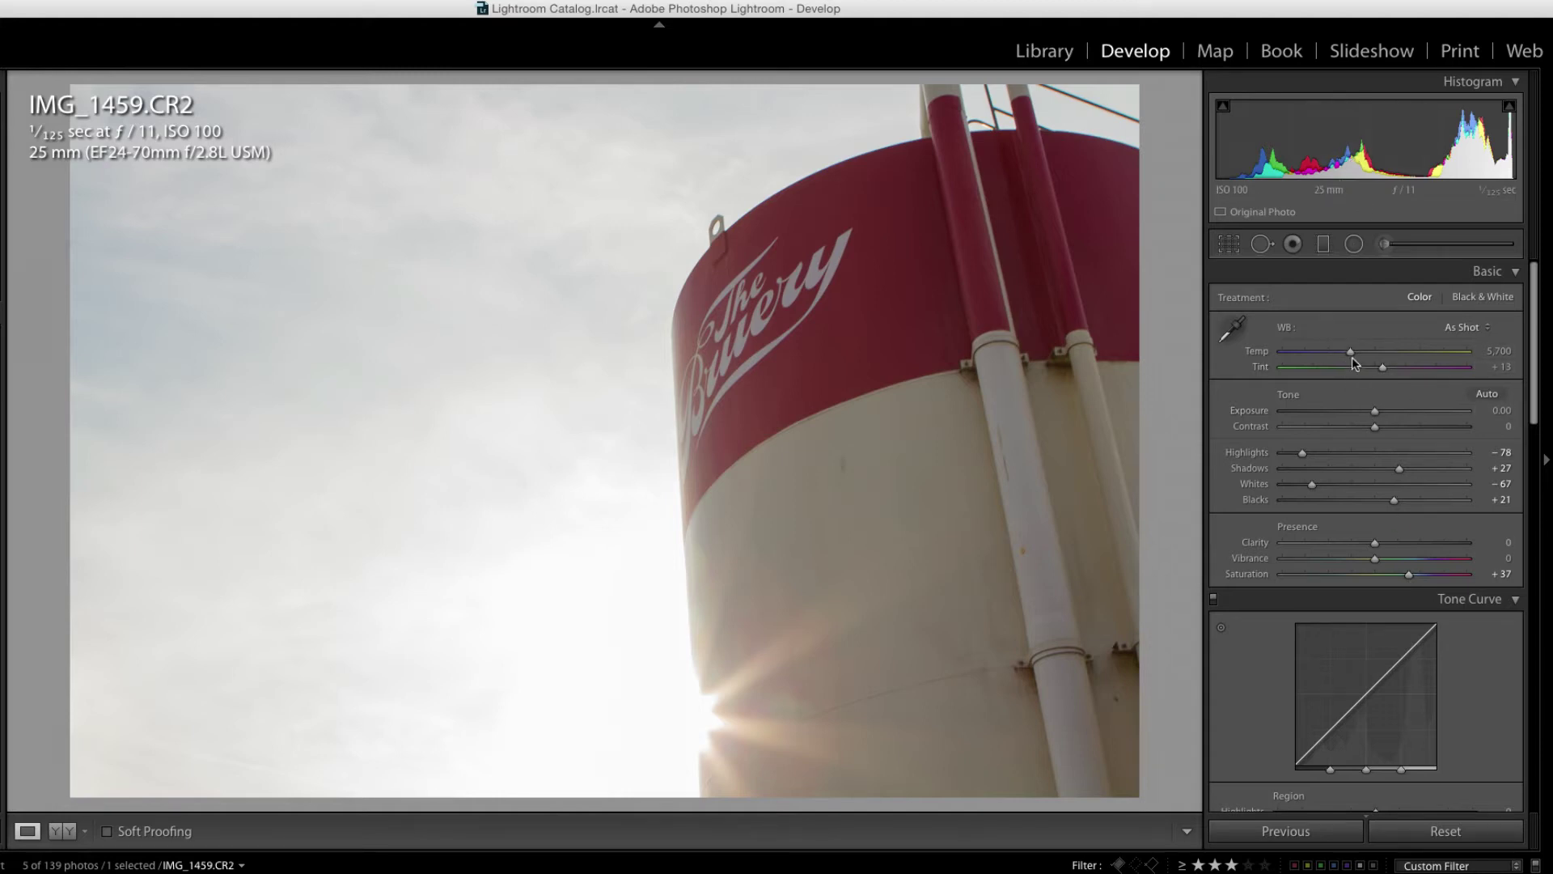
{"action": "mouse_move", "coordinate": [1350, 353]}
{"action": "left_mouse_down"}
{"action": "mouse_move", "coordinate": [1380, 353]}
{"action": "mouse_move", "coordinate": [1323, 359]}
{"action": "left_mouse_up"}
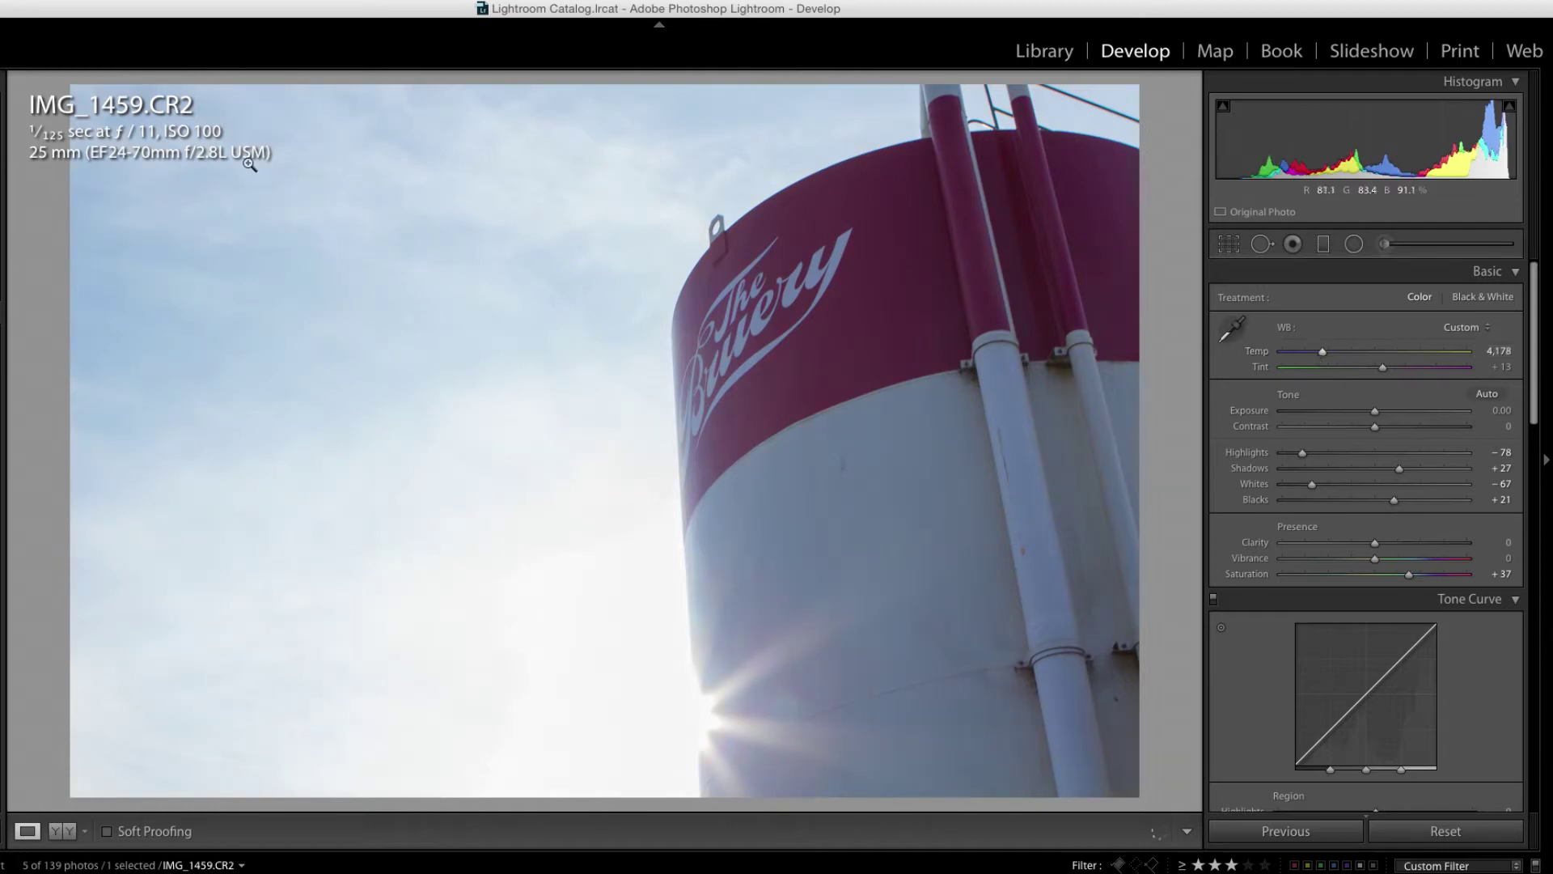
{"action": "double_click", "coordinate": [1255, 356]}
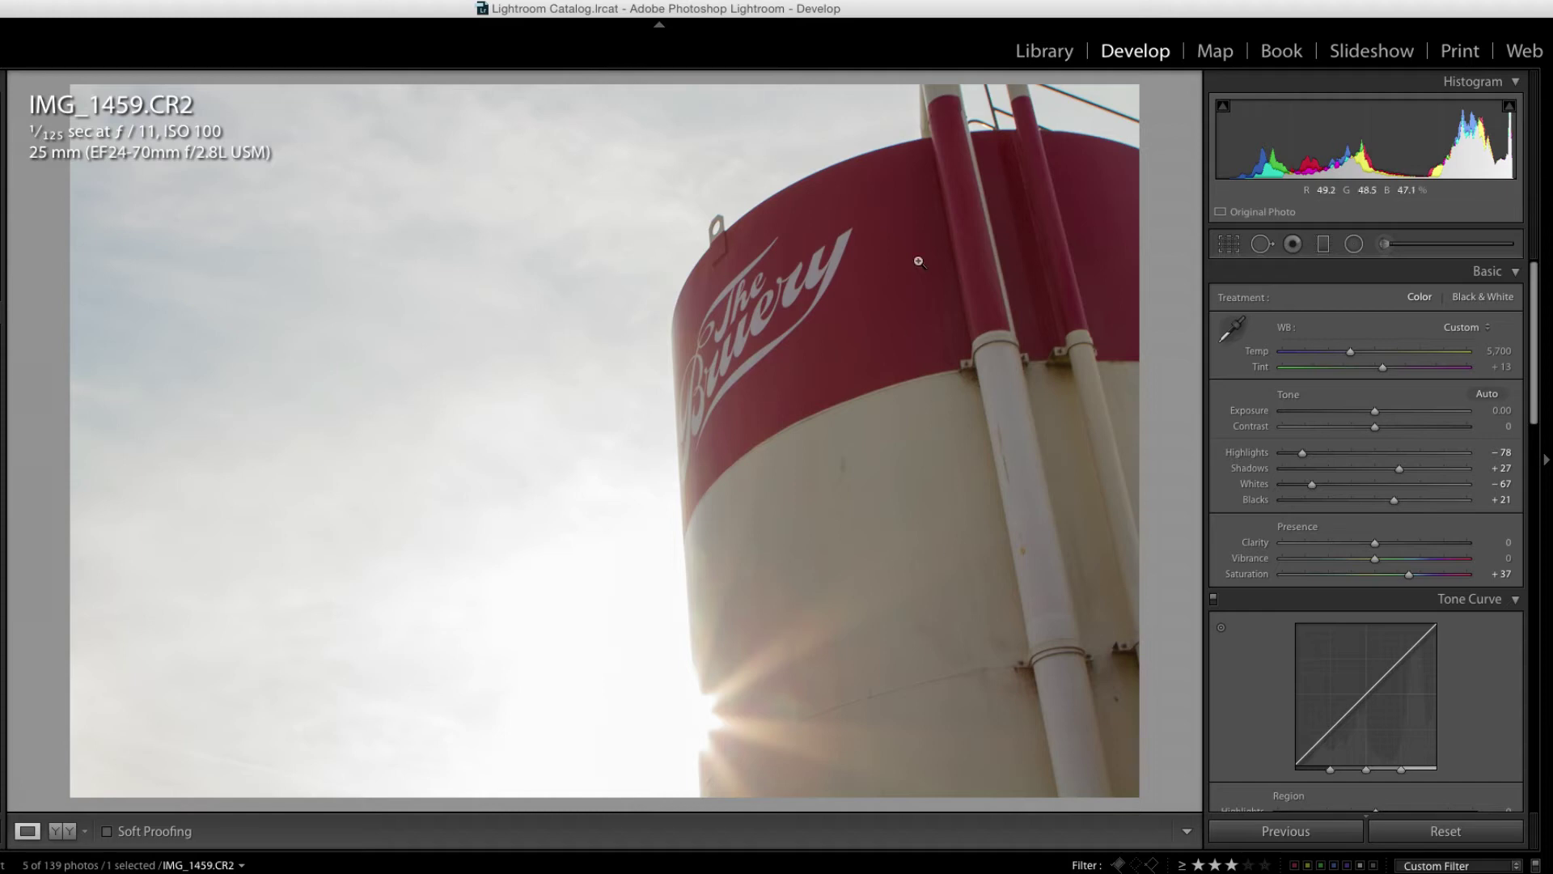
Draw a graduated filter from the left sky toward the tank at Exposure +2.77, nudged lower.
{"action": "left_click", "coordinate": [1325, 245]}
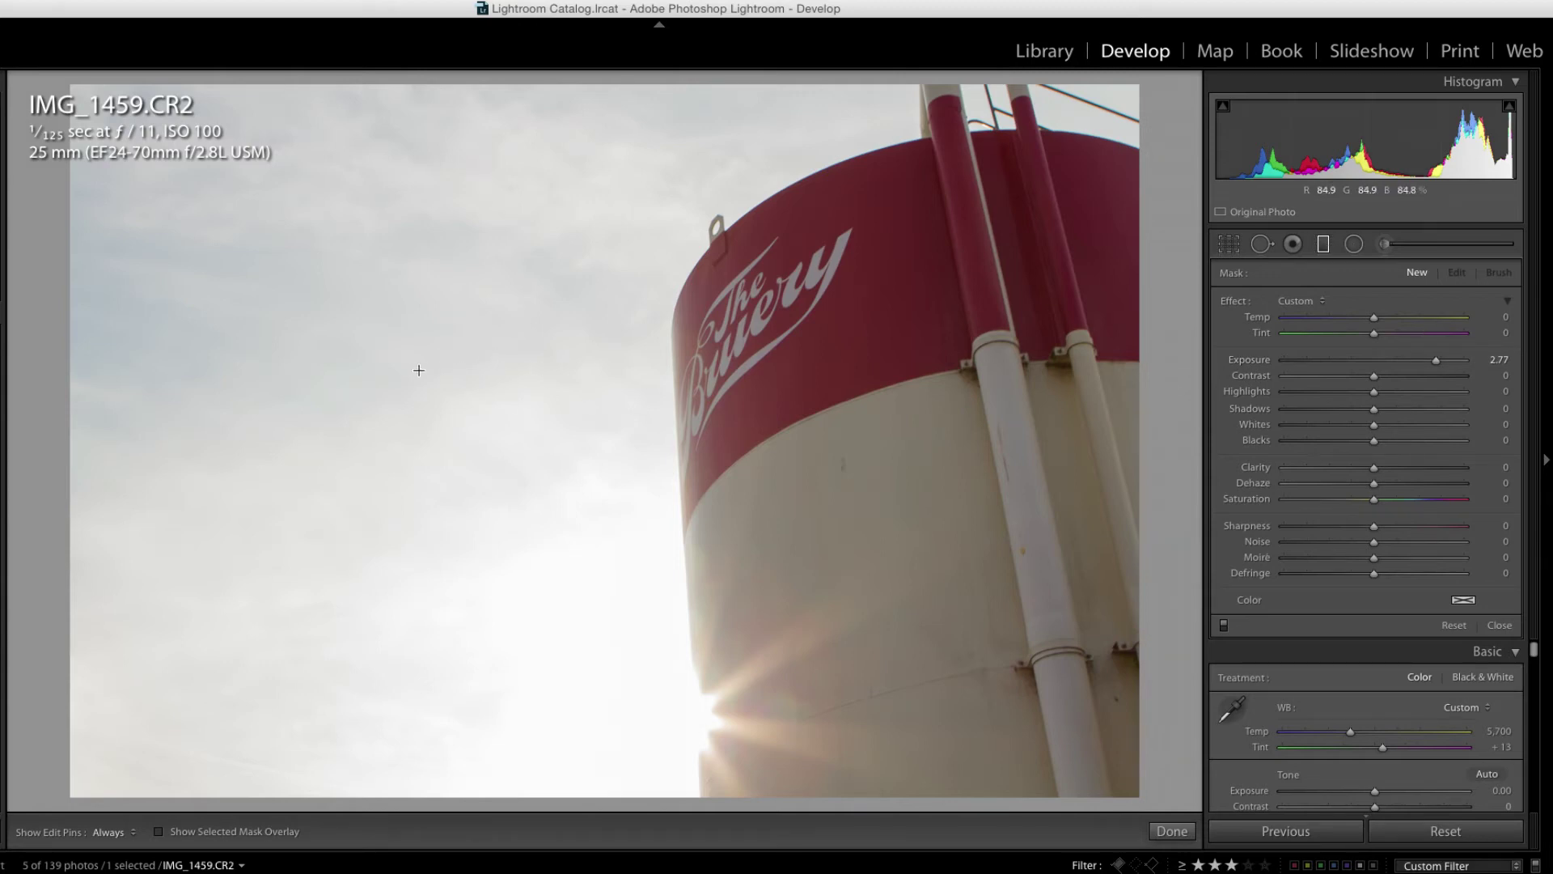
{"action": "left_click_drag", "start_coordinate": [425, 414], "coordinate": [792, 406]}
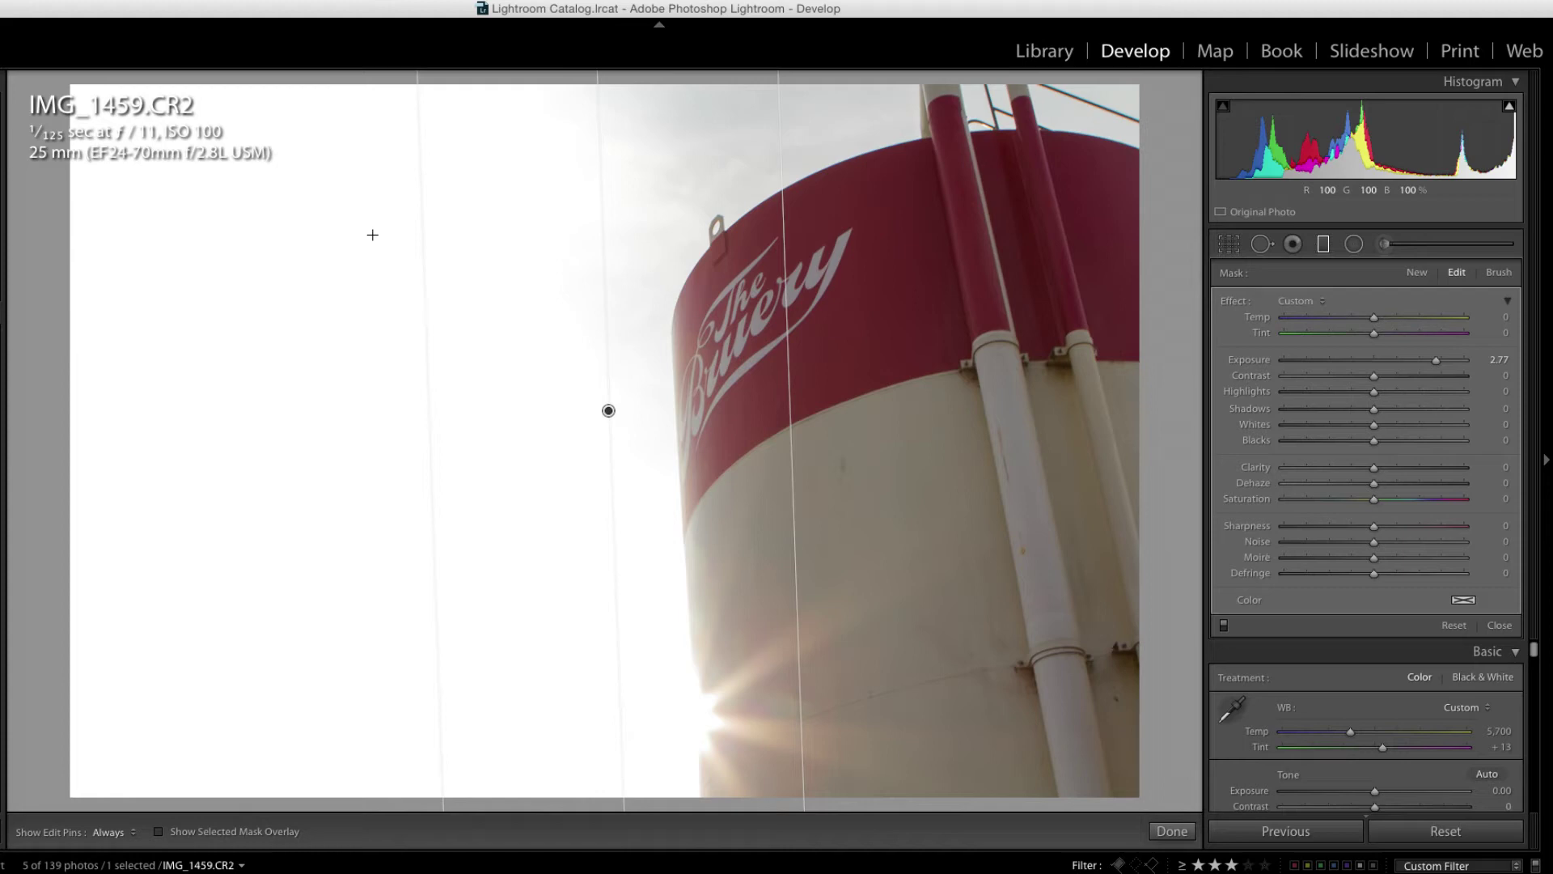
{"action": "left_click_drag", "start_coordinate": [608, 410], "coordinate": [618, 506]}
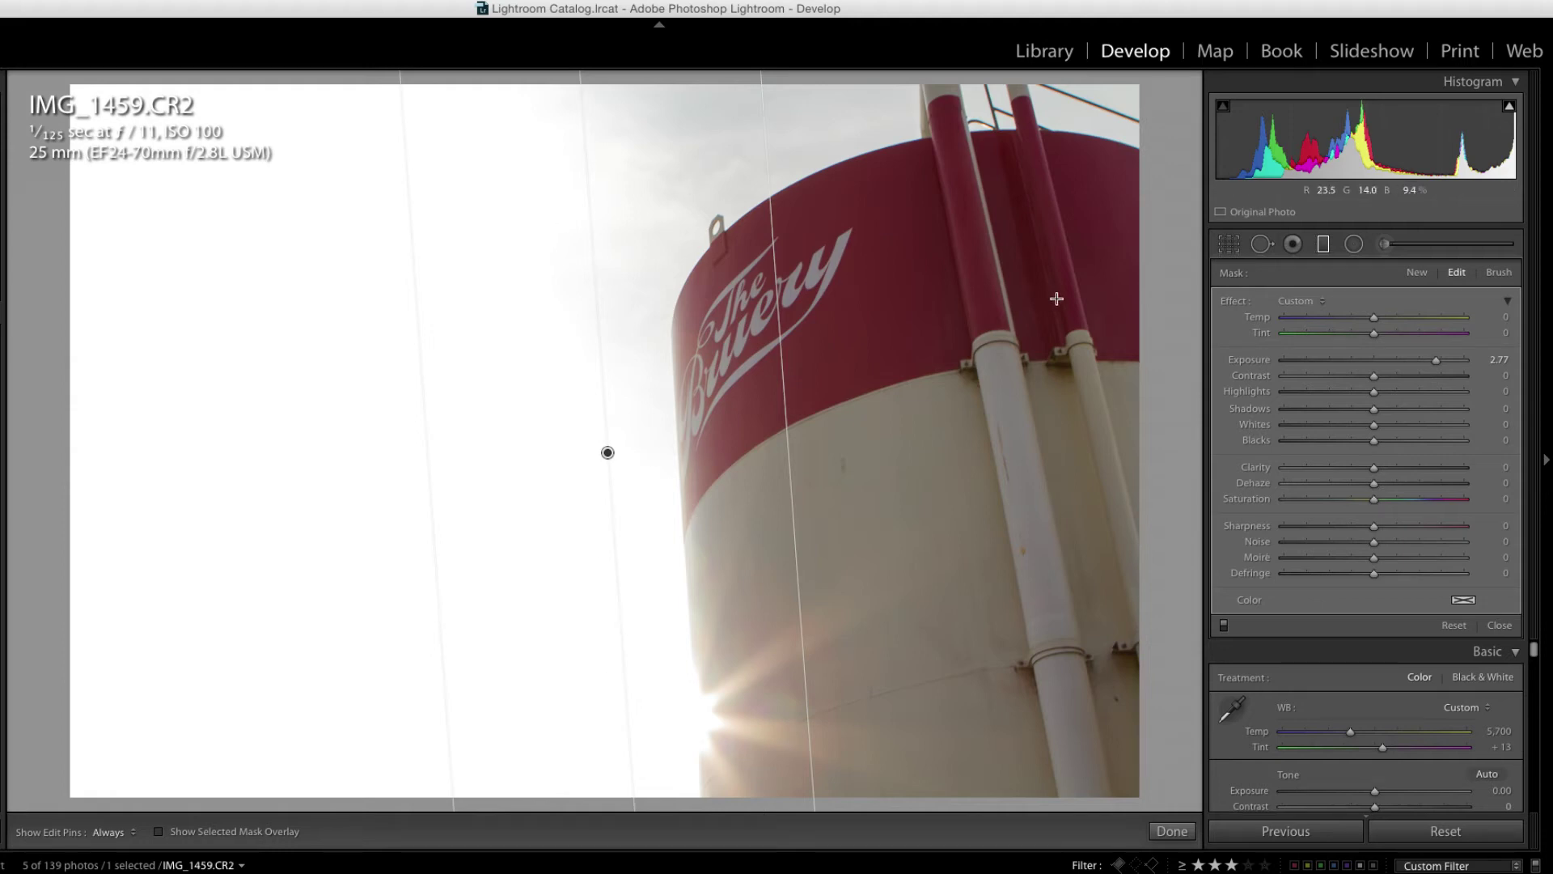
Set the graduated filter's Exposure to -1.31 and Temp to -32 to darken and cool the sky.
{"action": "left_click_drag", "start_coordinate": [1435, 361], "coordinate": [1350, 370]}
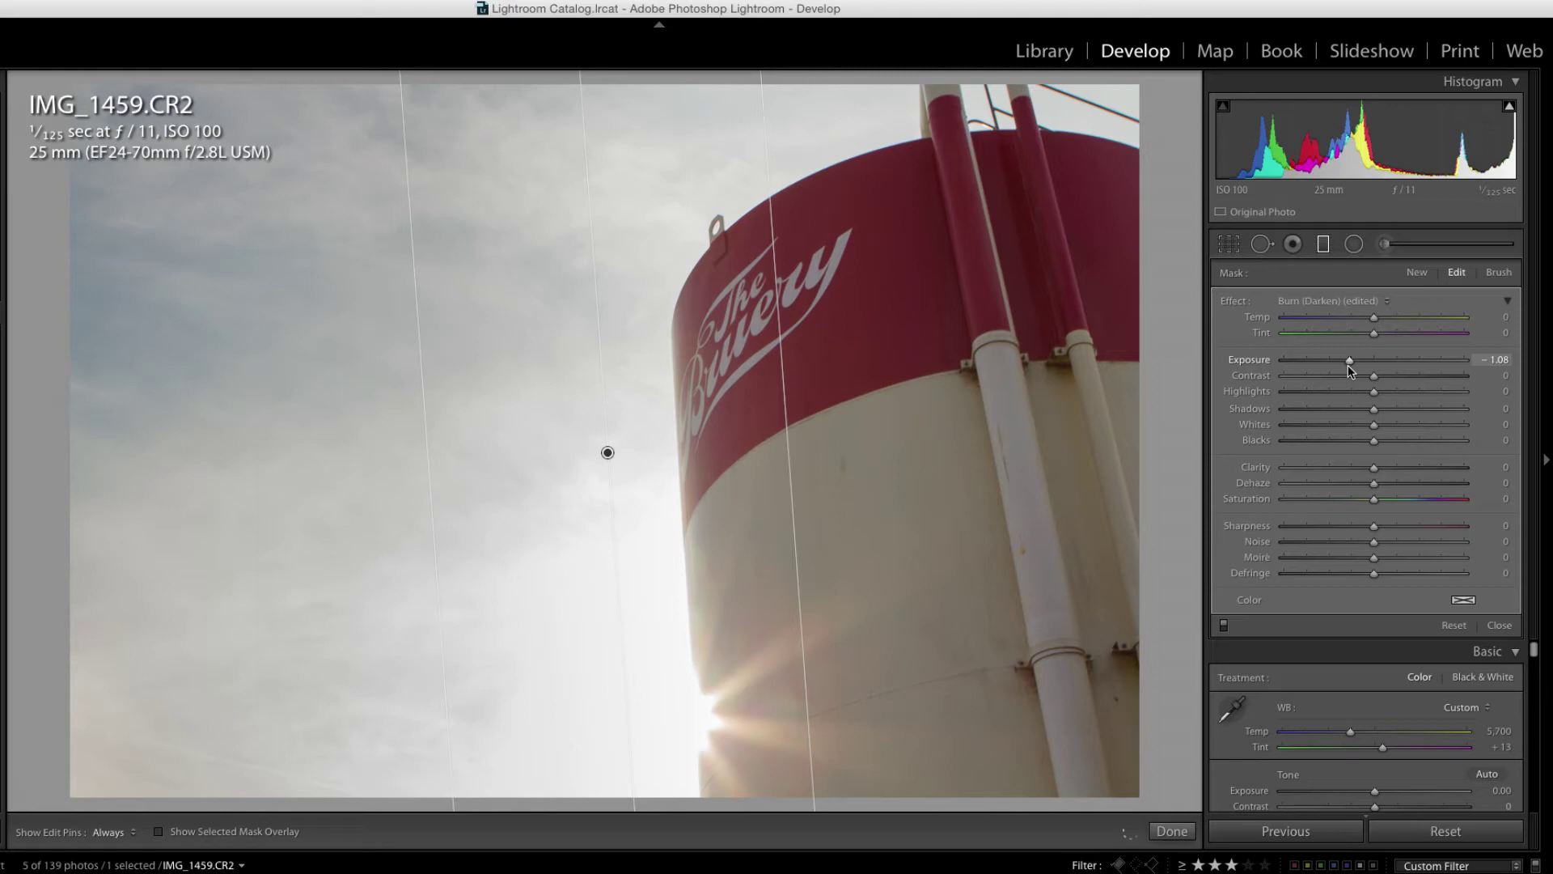
{"action": "double_click", "coordinate": [1256, 359]}
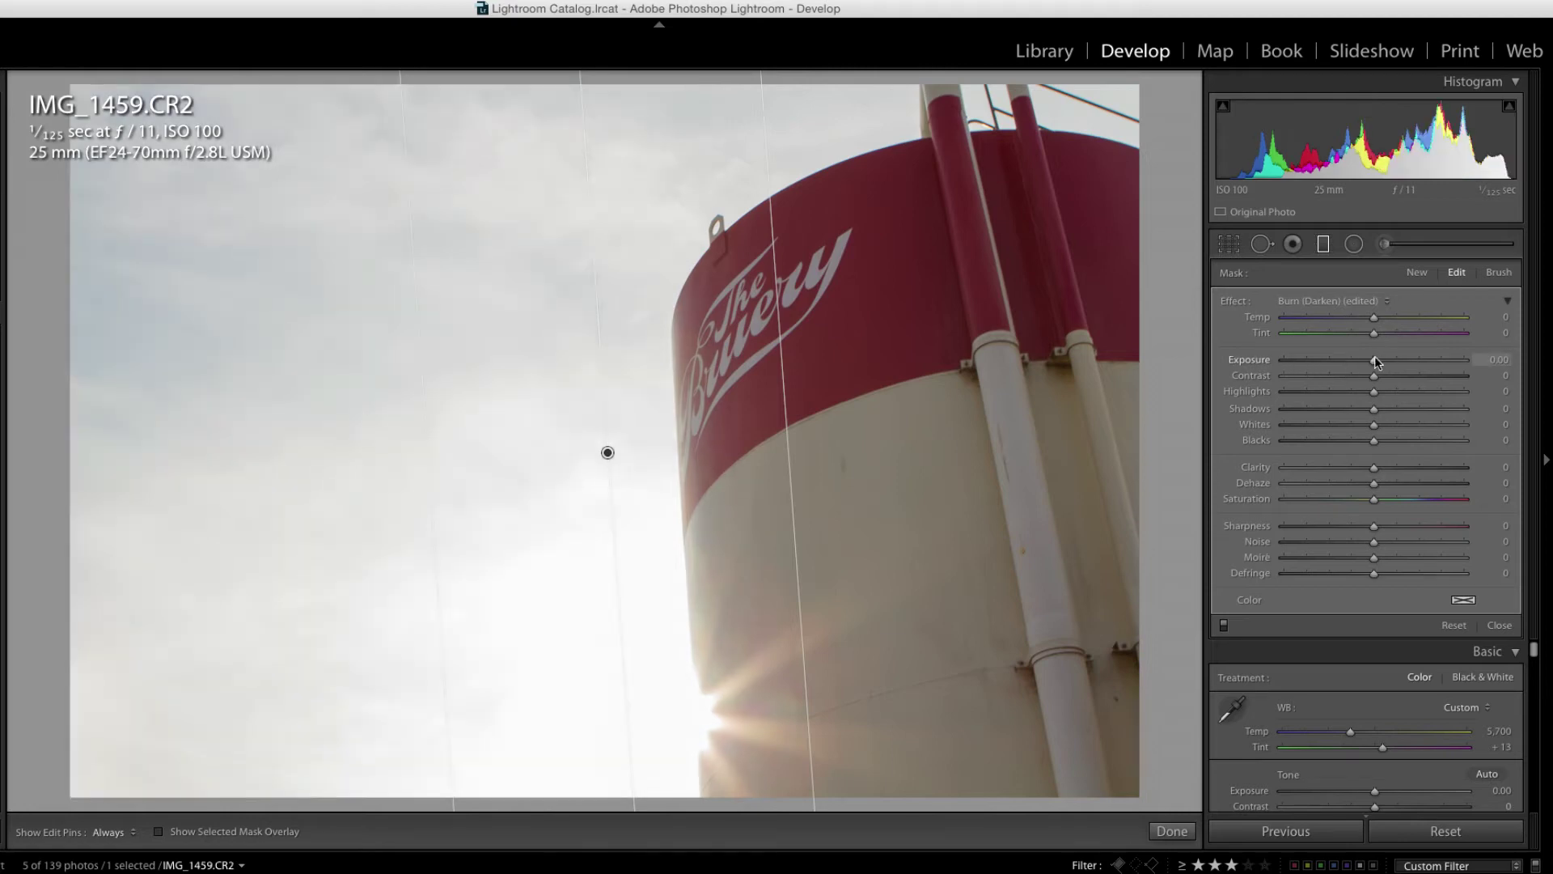
{"action": "left_click", "coordinate": [1375, 358]}
{"action": "left_click_drag", "start_coordinate": [1374, 361], "coordinate": [1348, 366]}
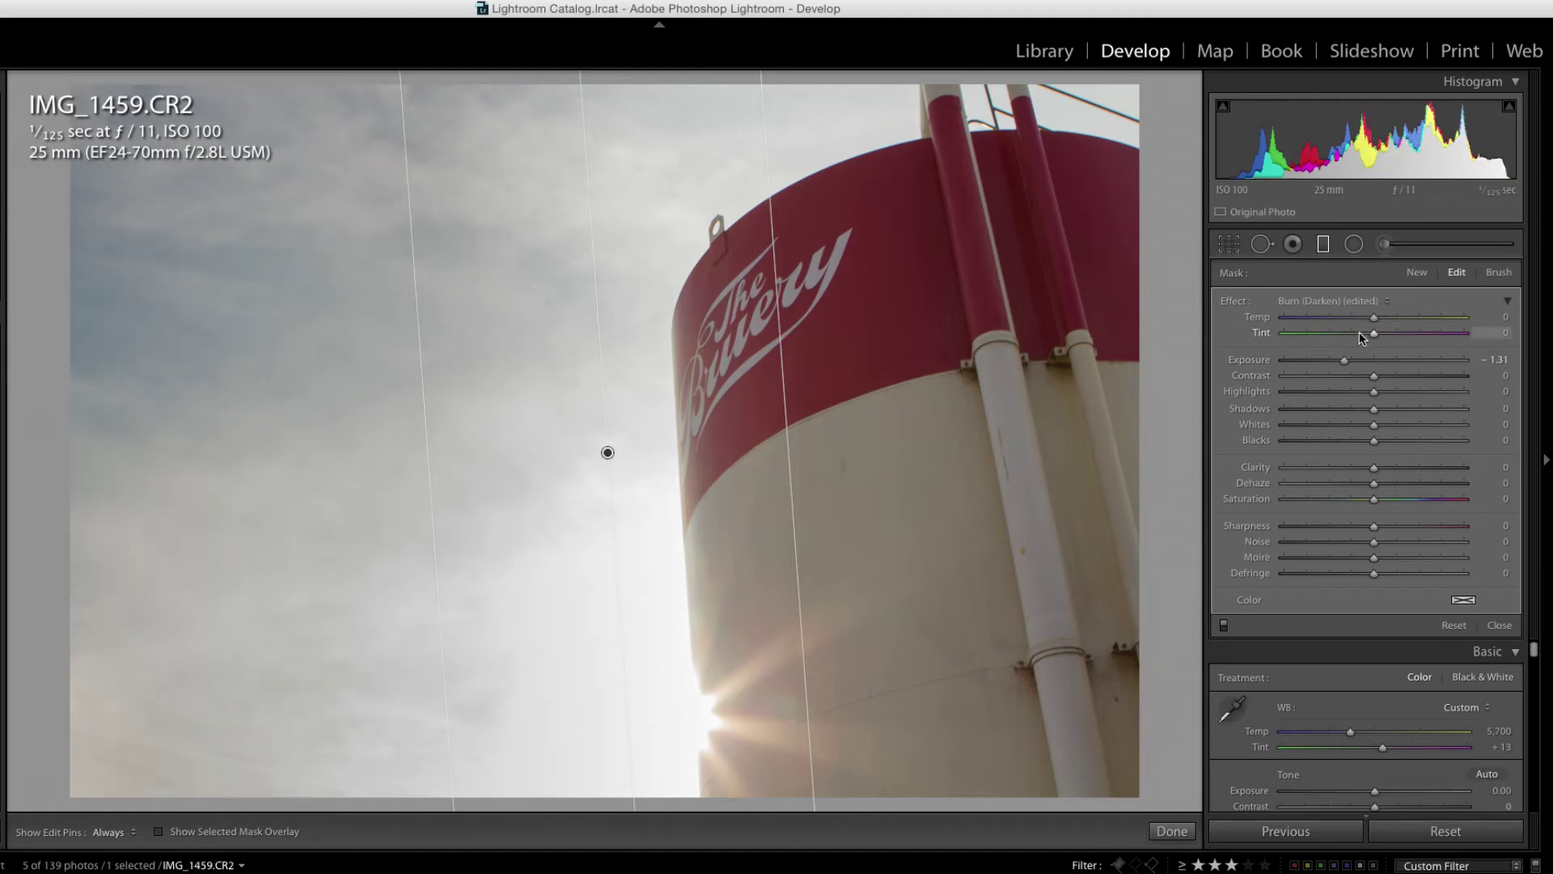
{"action": "left_click_drag", "start_coordinate": [1374, 316], "coordinate": [1347, 328]}
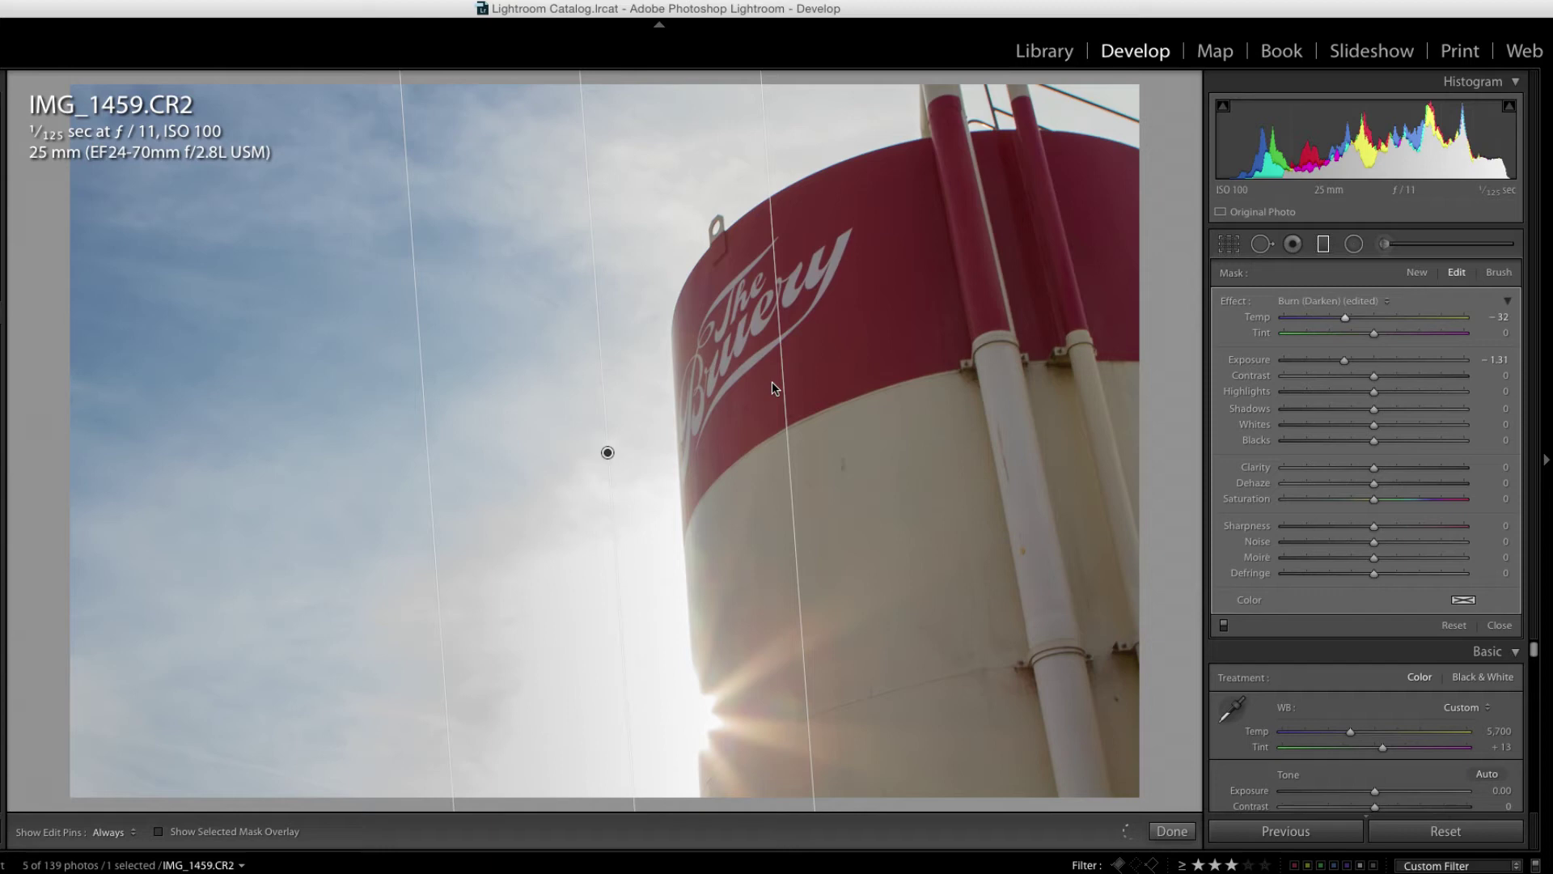
{"action": "mouse_move", "coordinate": [608, 452]}
{"action": "left_mouse_down"}
{"action": "mouse_move", "coordinate": [628, 451]}
{"action": "mouse_move", "coordinate": [615, 451]}
{"action": "left_mouse_up"}
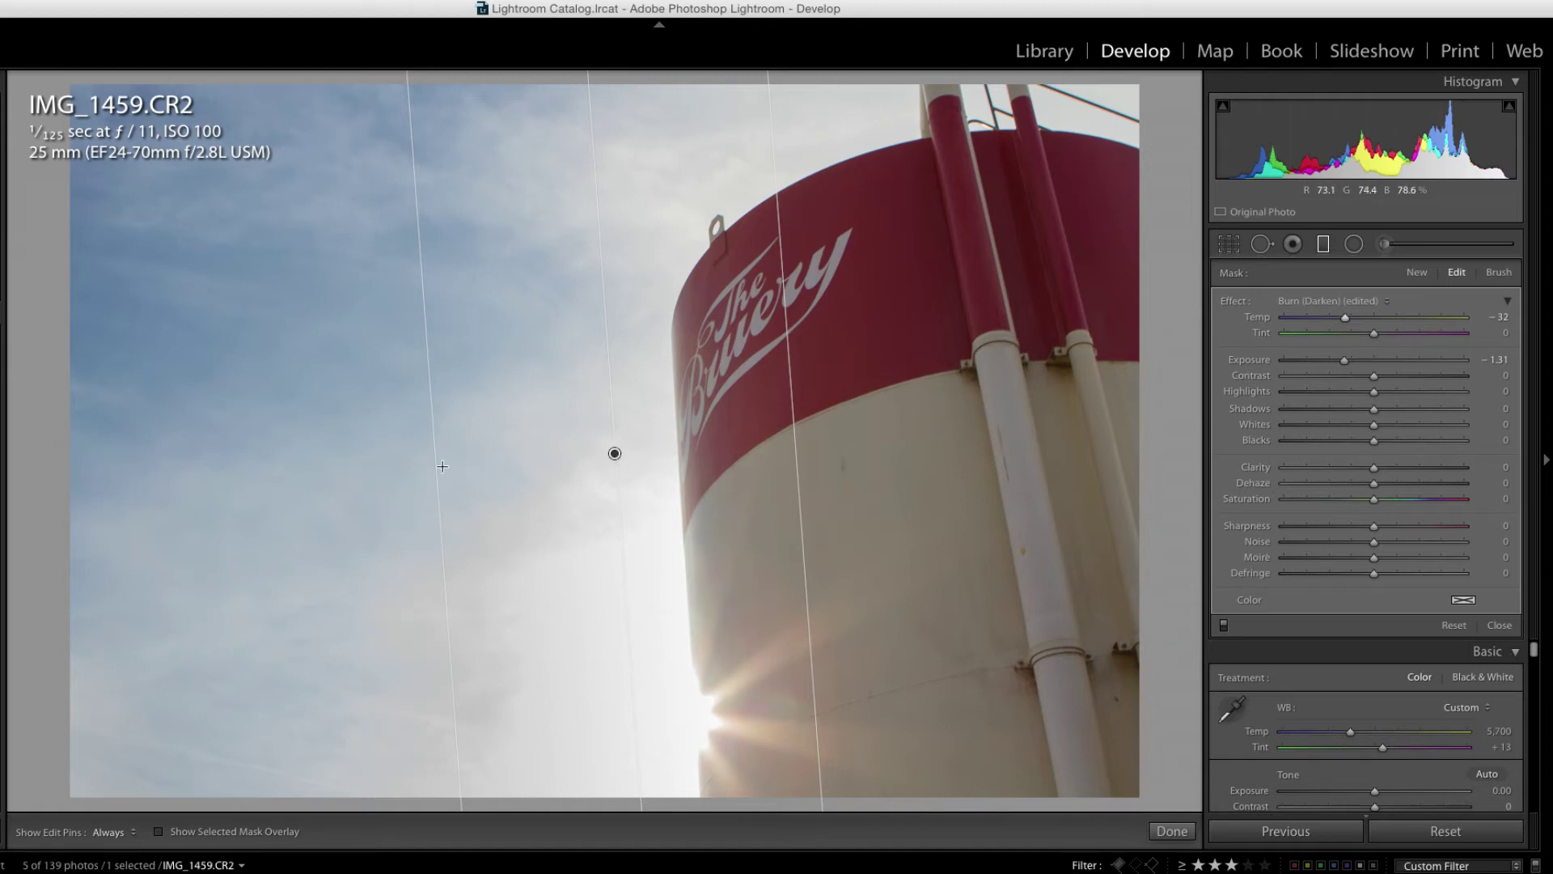
Widen the gradient toward the left and lower the filter's Highlights to -22.
{"action": "left_click_drag", "start_coordinate": [434, 466], "coordinate": [390, 461]}
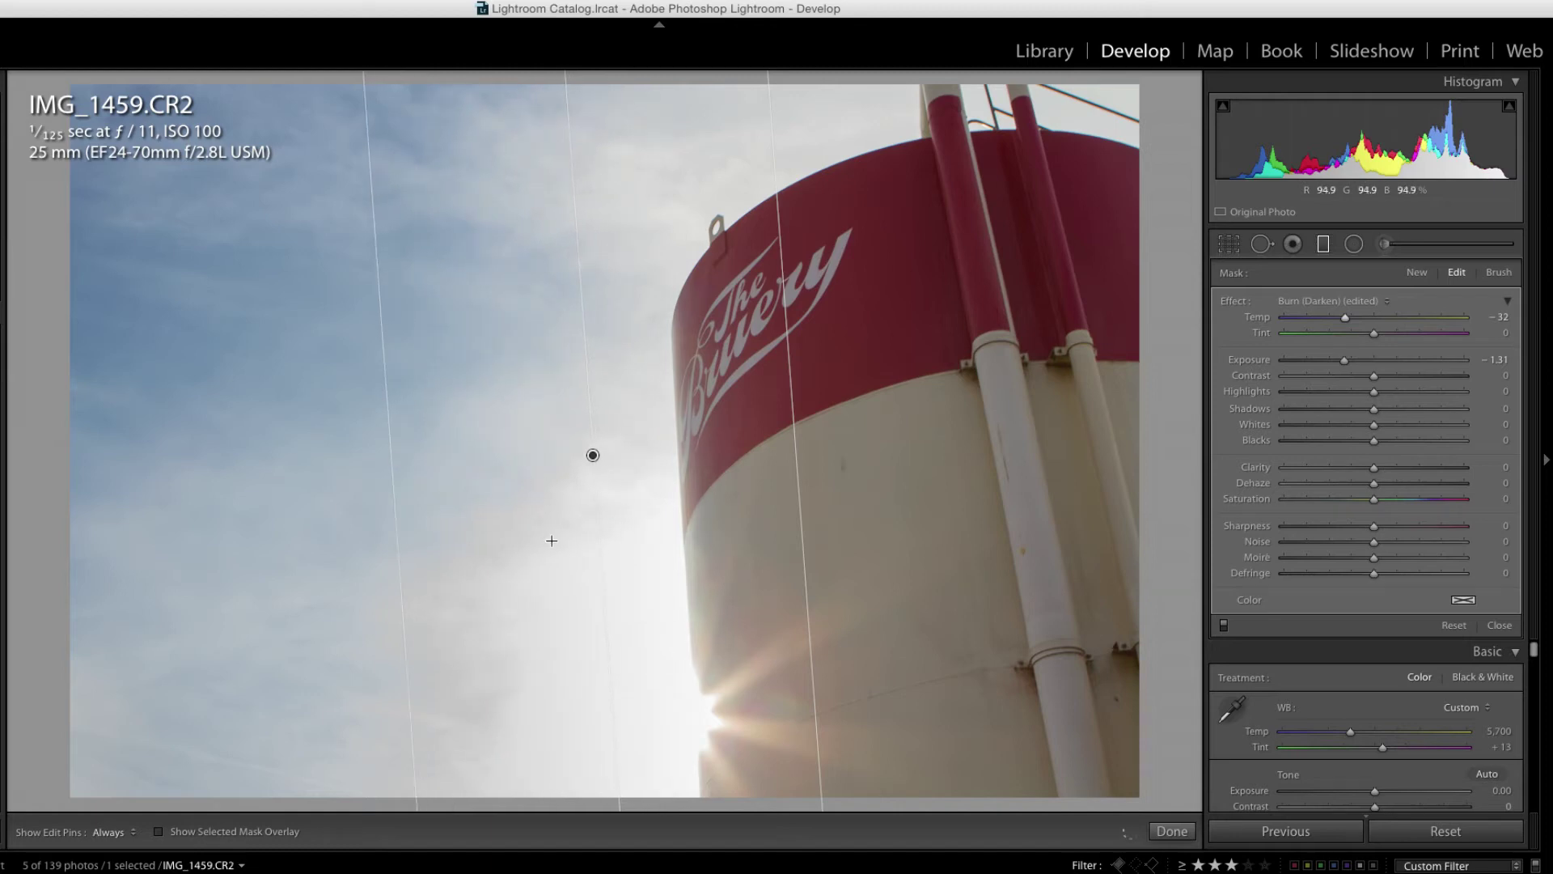
{"action": "left_click_drag", "start_coordinate": [594, 457], "coordinate": [596, 460]}
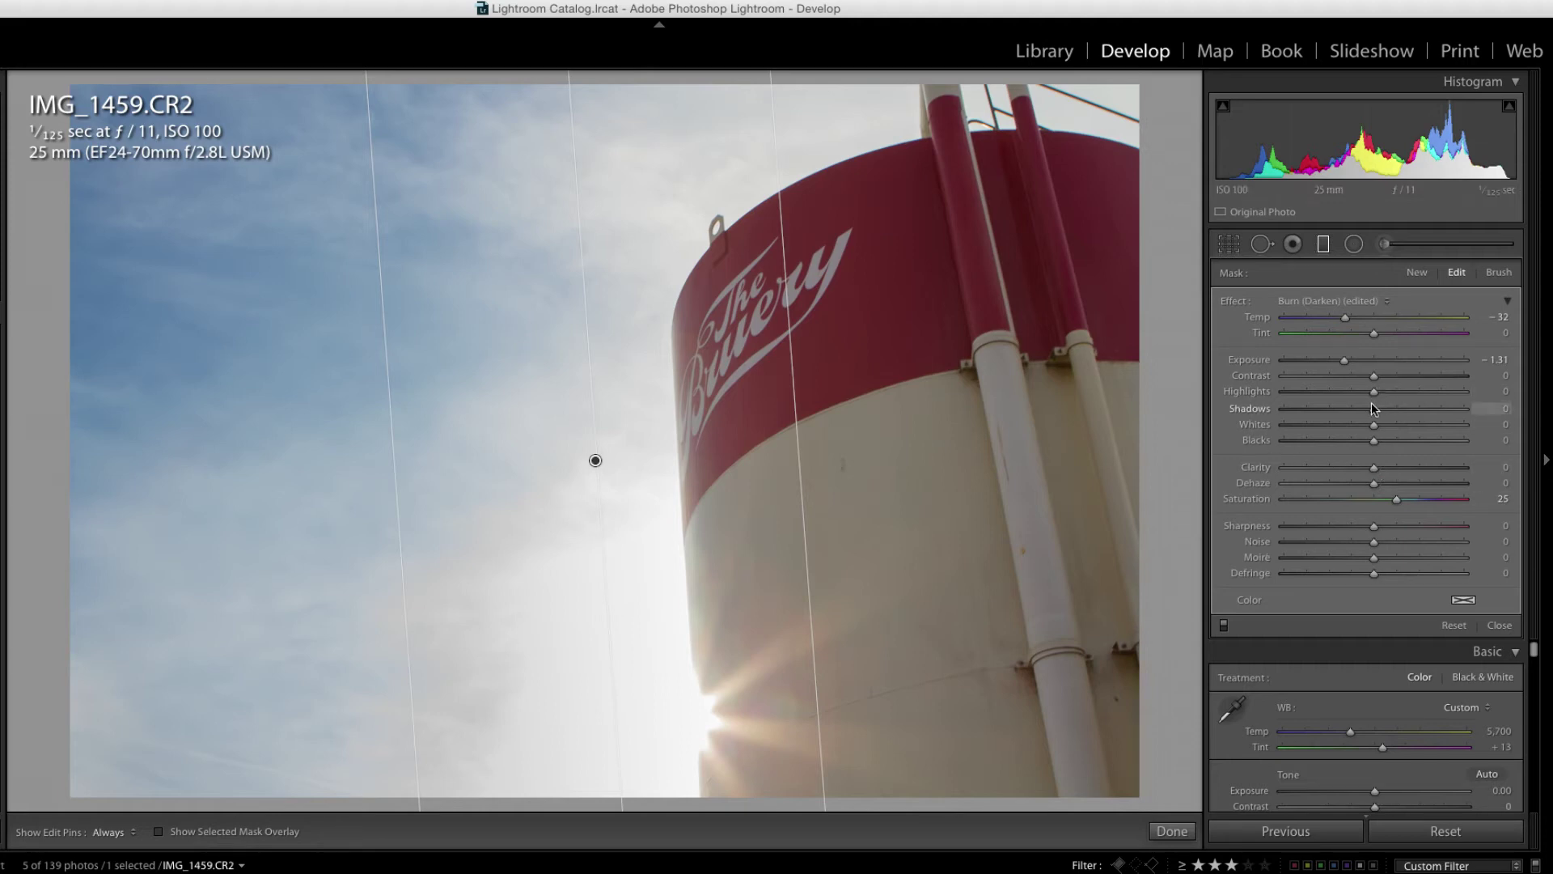
{"action": "mouse_move", "coordinate": [1373, 392]}
{"action": "left_mouse_down"}
{"action": "mouse_move", "coordinate": [1349, 397]}
{"action": "mouse_move", "coordinate": [1401, 381]}
{"action": "left_mouse_up"}
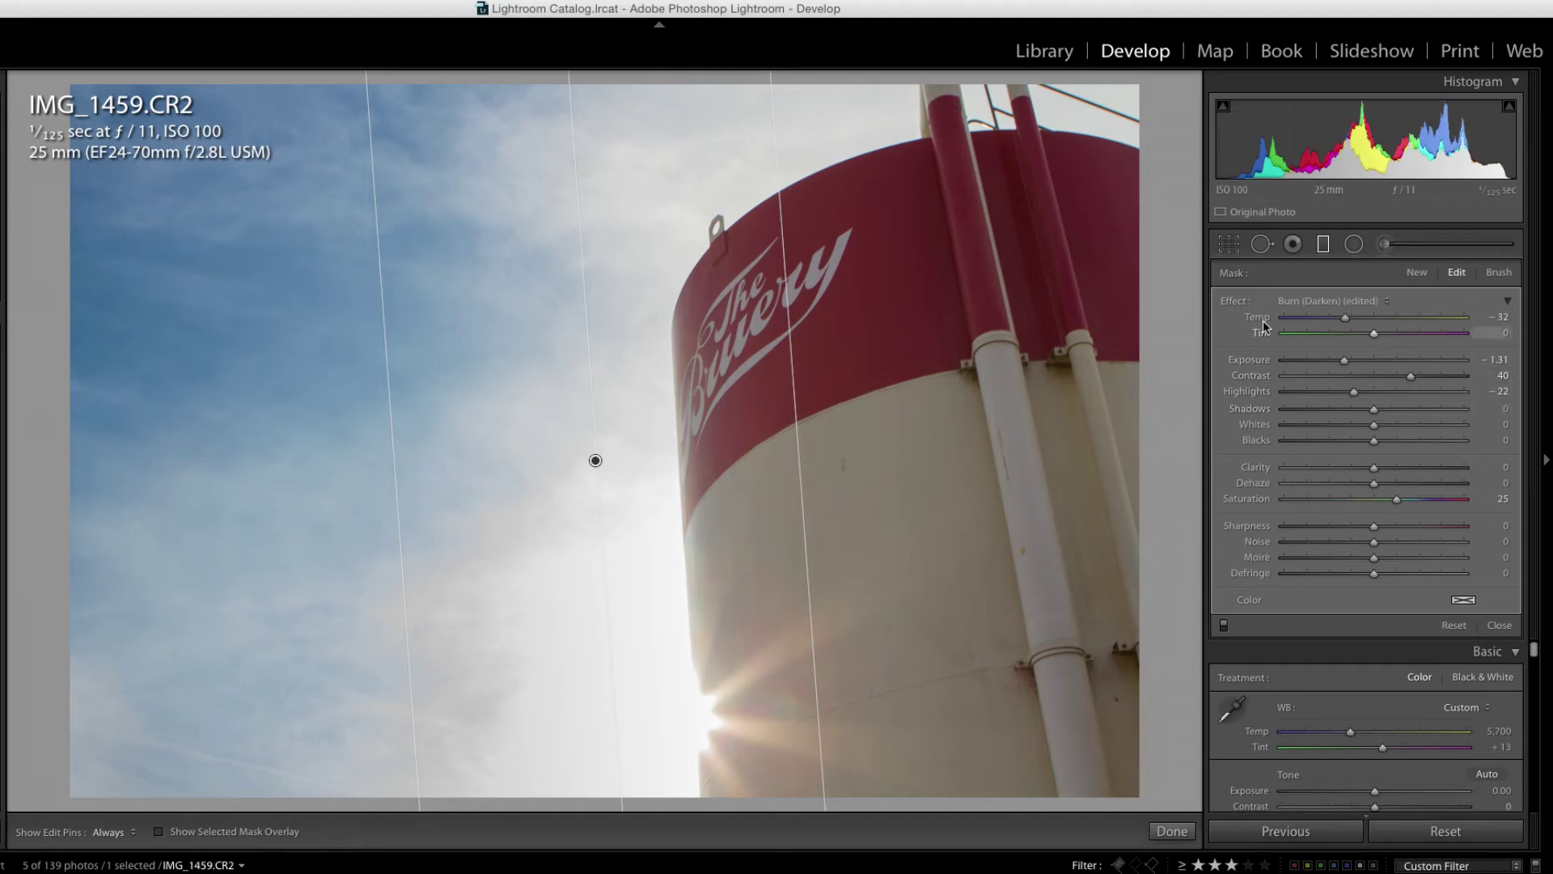
Paint a size 20.4 adjustment brush over the red logo band with pins hidden.
{"action": "left_click", "coordinate": [1170, 831]}
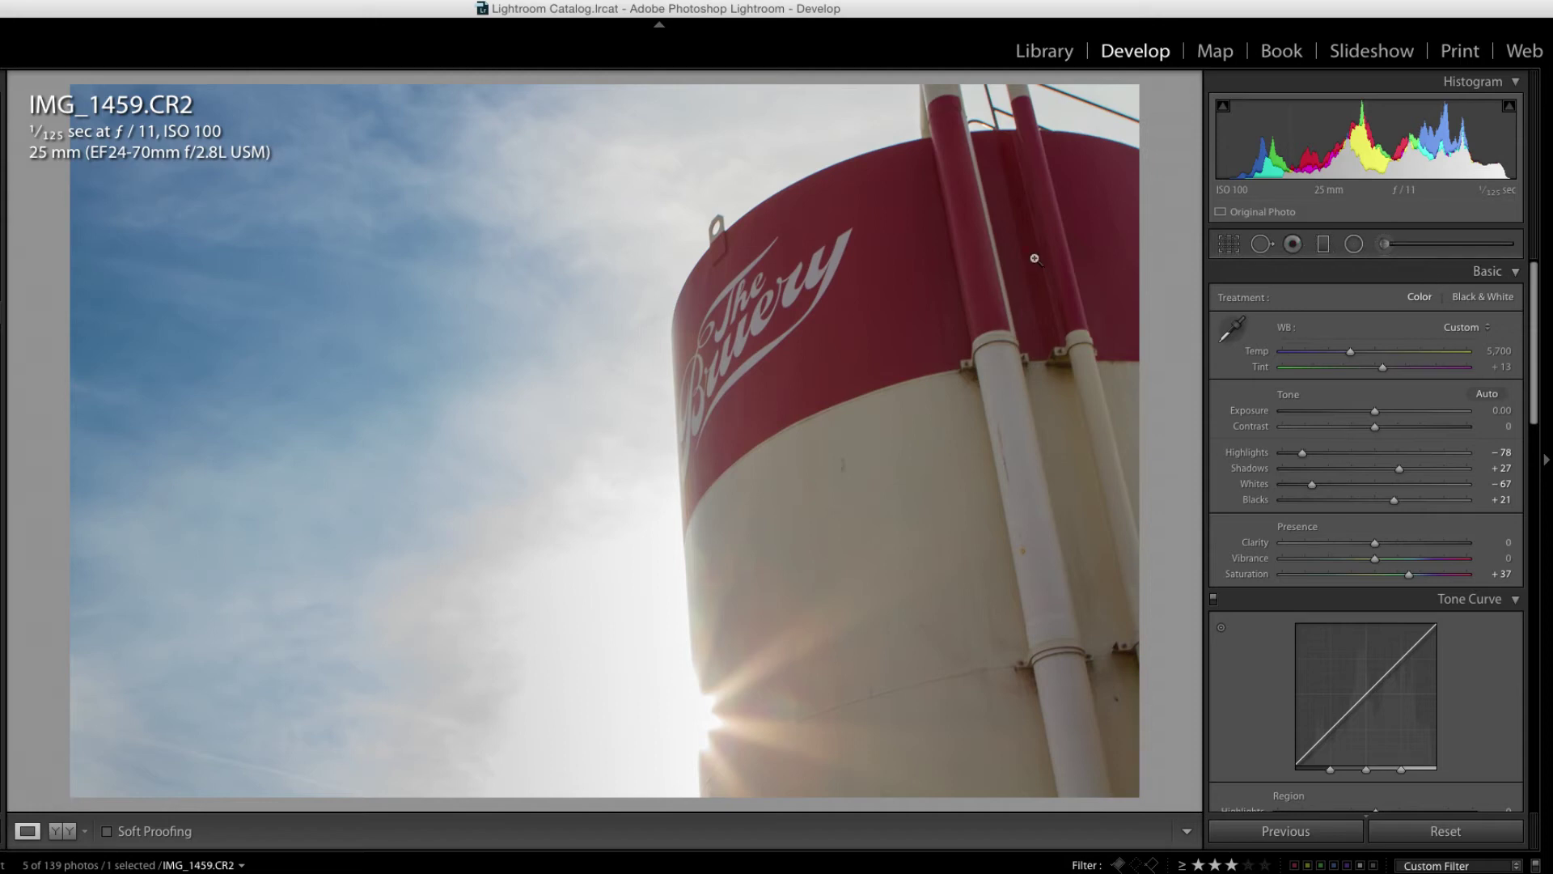
{"action": "left_click", "coordinate": [1386, 244]}
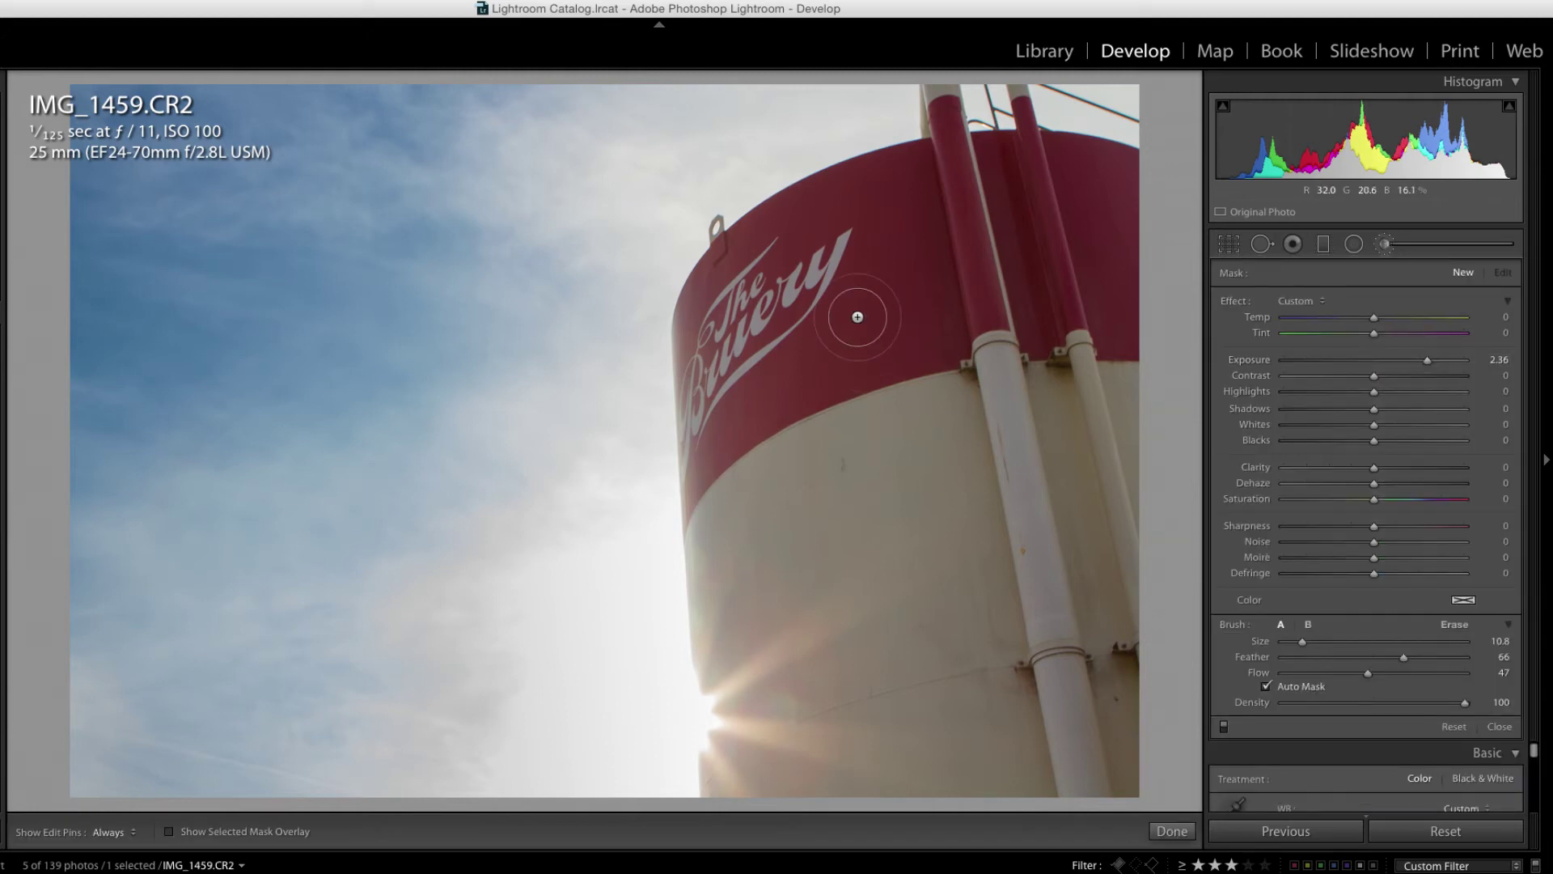
{"action": "left_click_drag", "start_coordinate": [1302, 641], "coordinate": [1320, 644]}
{"action": "key", "text": "h"}
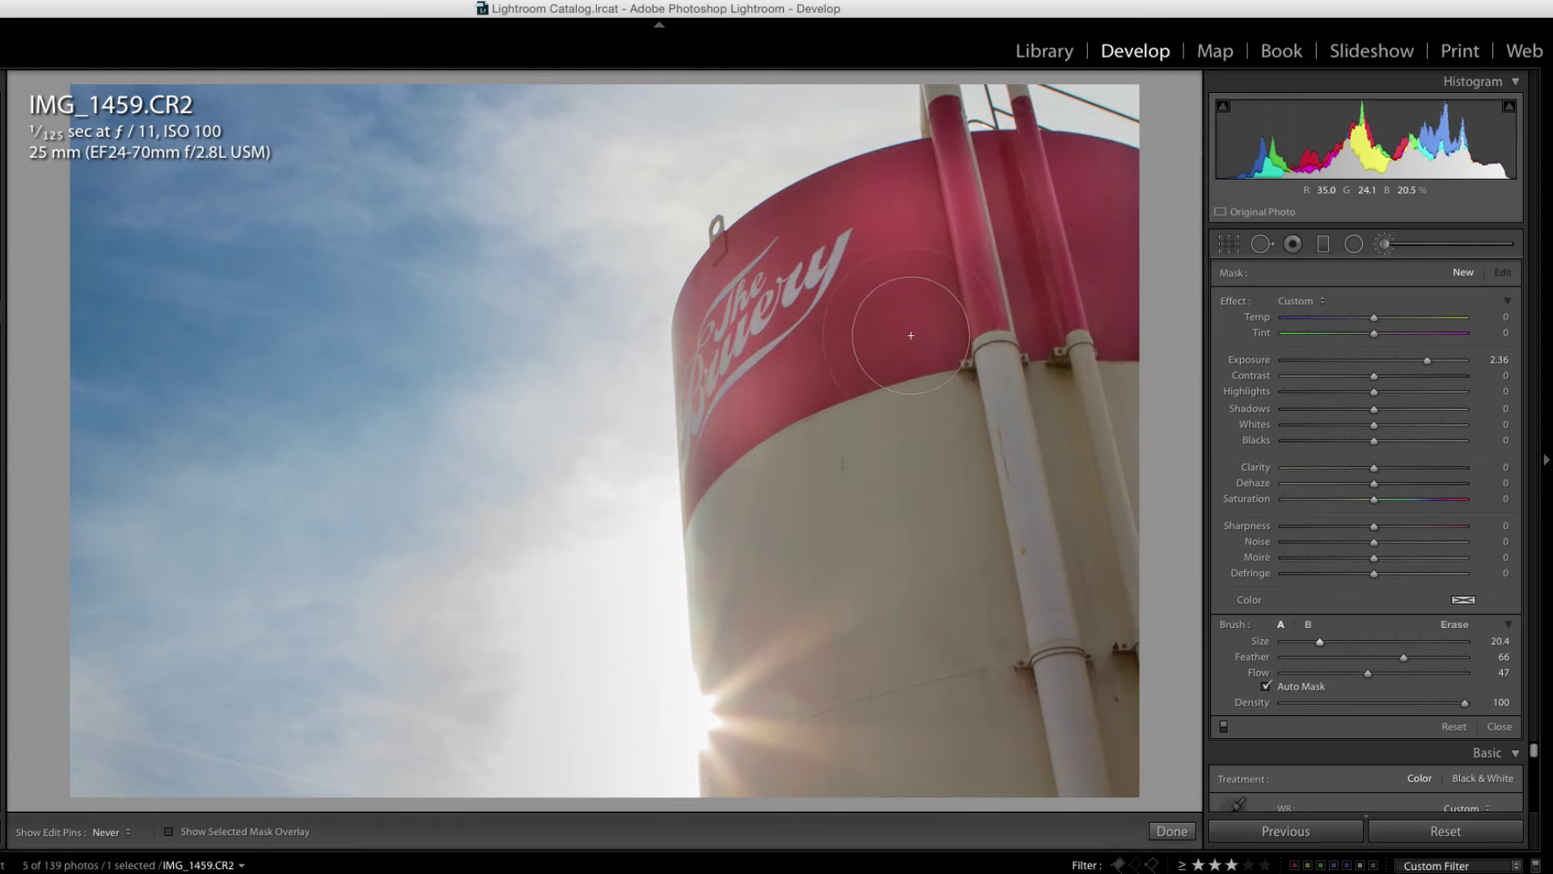
{"action": "mouse_move", "coordinate": [775, 297]}
{"action": "left_mouse_down"}
{"action": "mouse_move", "coordinate": [845, 243]}
{"action": "mouse_move", "coordinate": [895, 260]}
{"action": "left_mouse_up"}
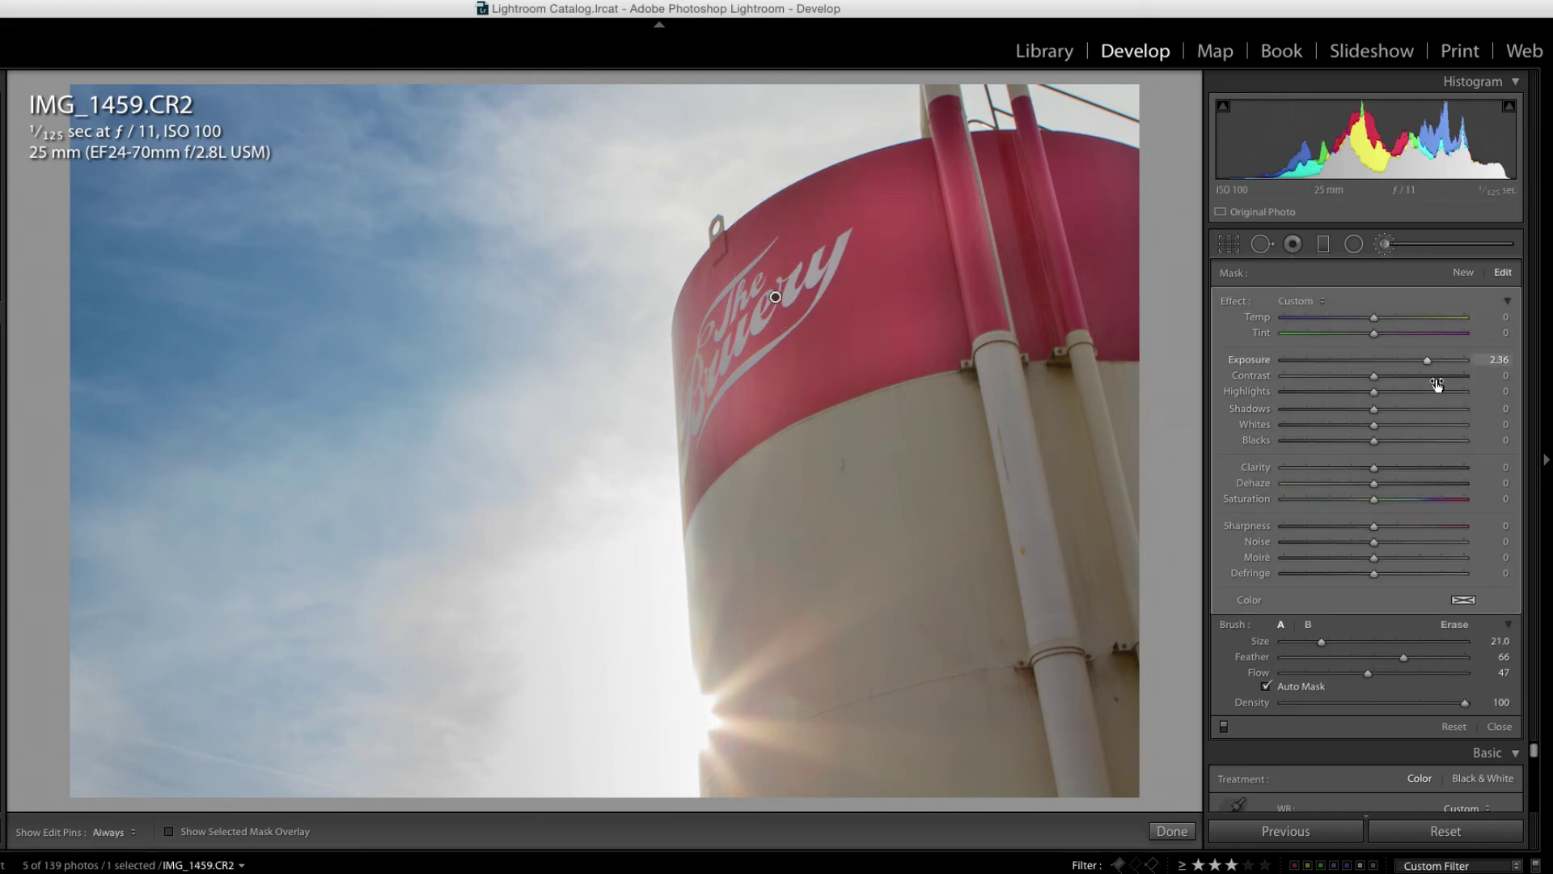
Tune the brushed band's exposure, contrast, shadows, whites, clarity and saturation.
{"action": "mouse_move", "coordinate": [1427, 361]}
{"action": "left_mouse_down"}
{"action": "mouse_move", "coordinate": [1385, 363]}
{"action": "mouse_move", "coordinate": [1408, 359]}
{"action": "left_mouse_up"}
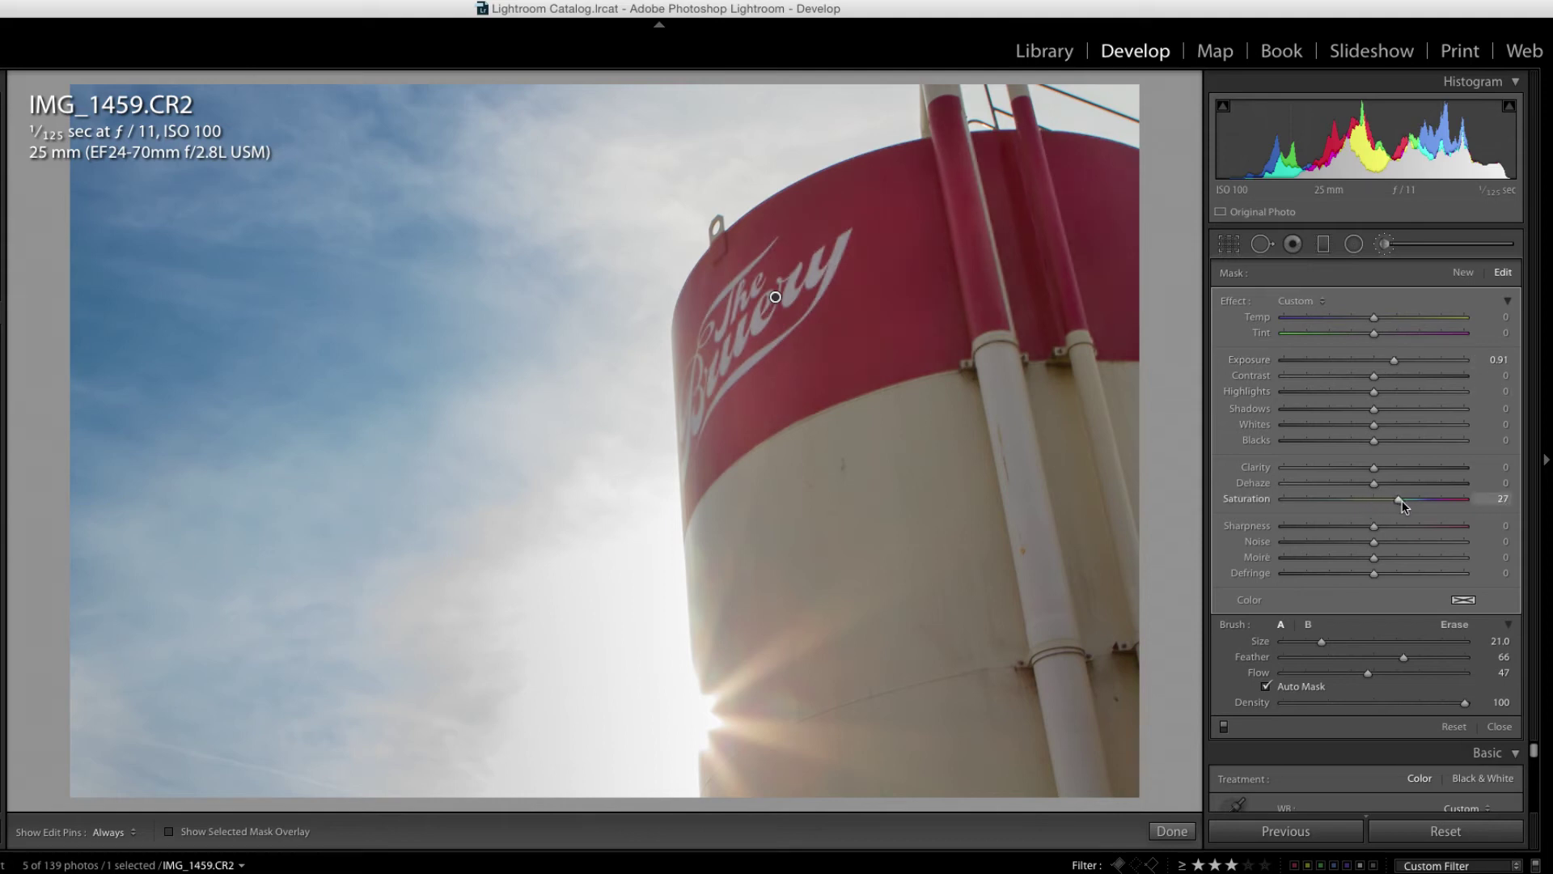
{"action": "left_click_drag", "start_coordinate": [1402, 502], "coordinate": [1406, 500]}
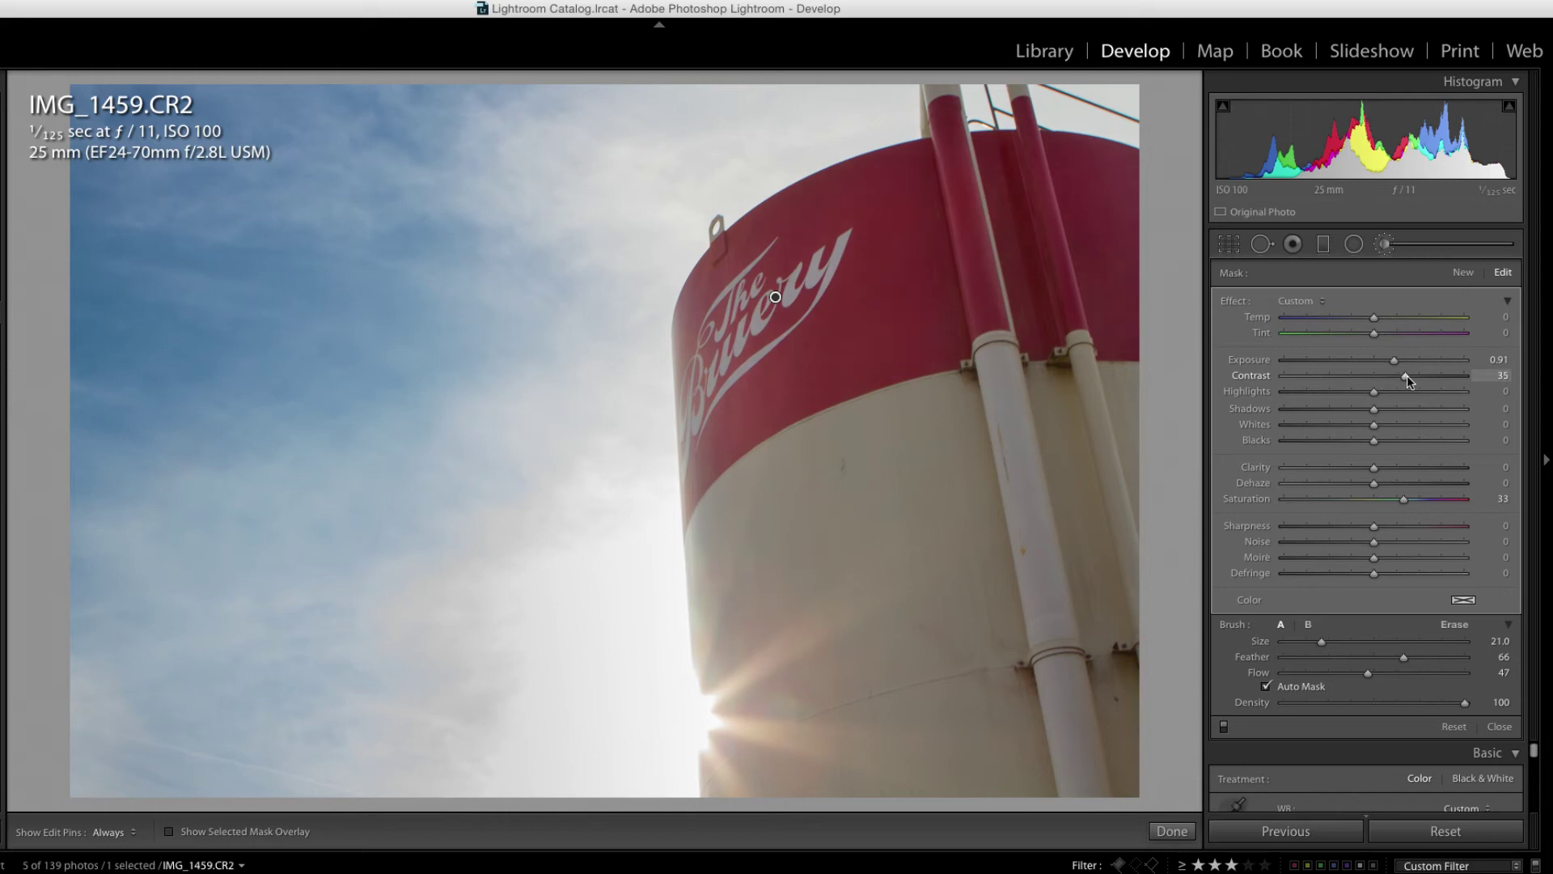
{"action": "left_click_drag", "start_coordinate": [1407, 375], "coordinate": [1405, 376]}
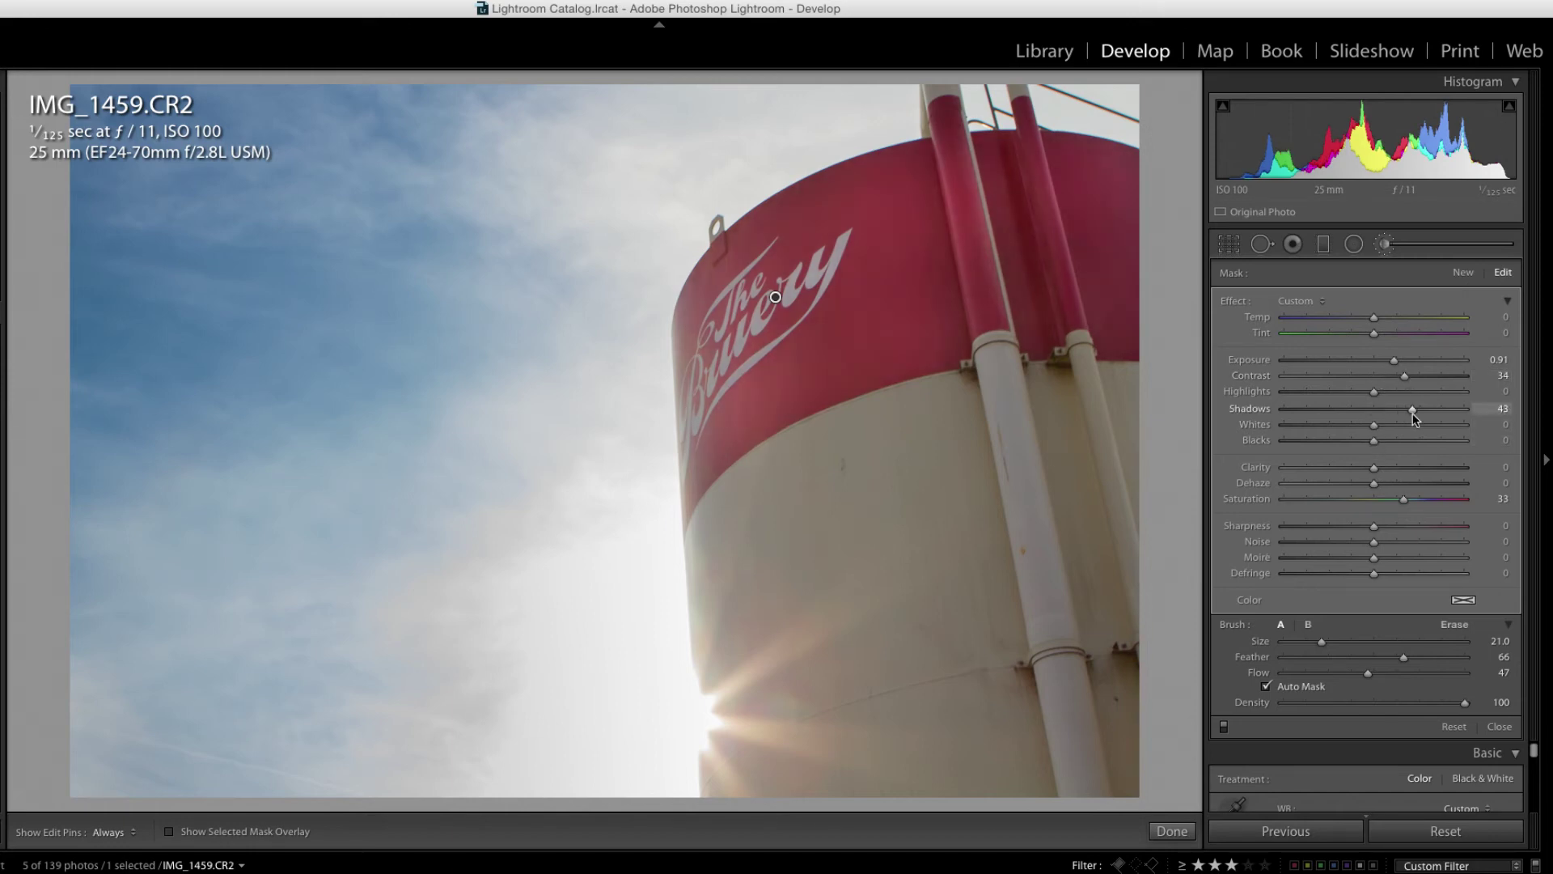
{"action": "mouse_move", "coordinate": [1399, 417]}
{"action": "left_mouse_down"}
{"action": "mouse_move", "coordinate": [1365, 419]}
{"action": "mouse_move", "coordinate": [1396, 395]}
{"action": "left_mouse_up"}
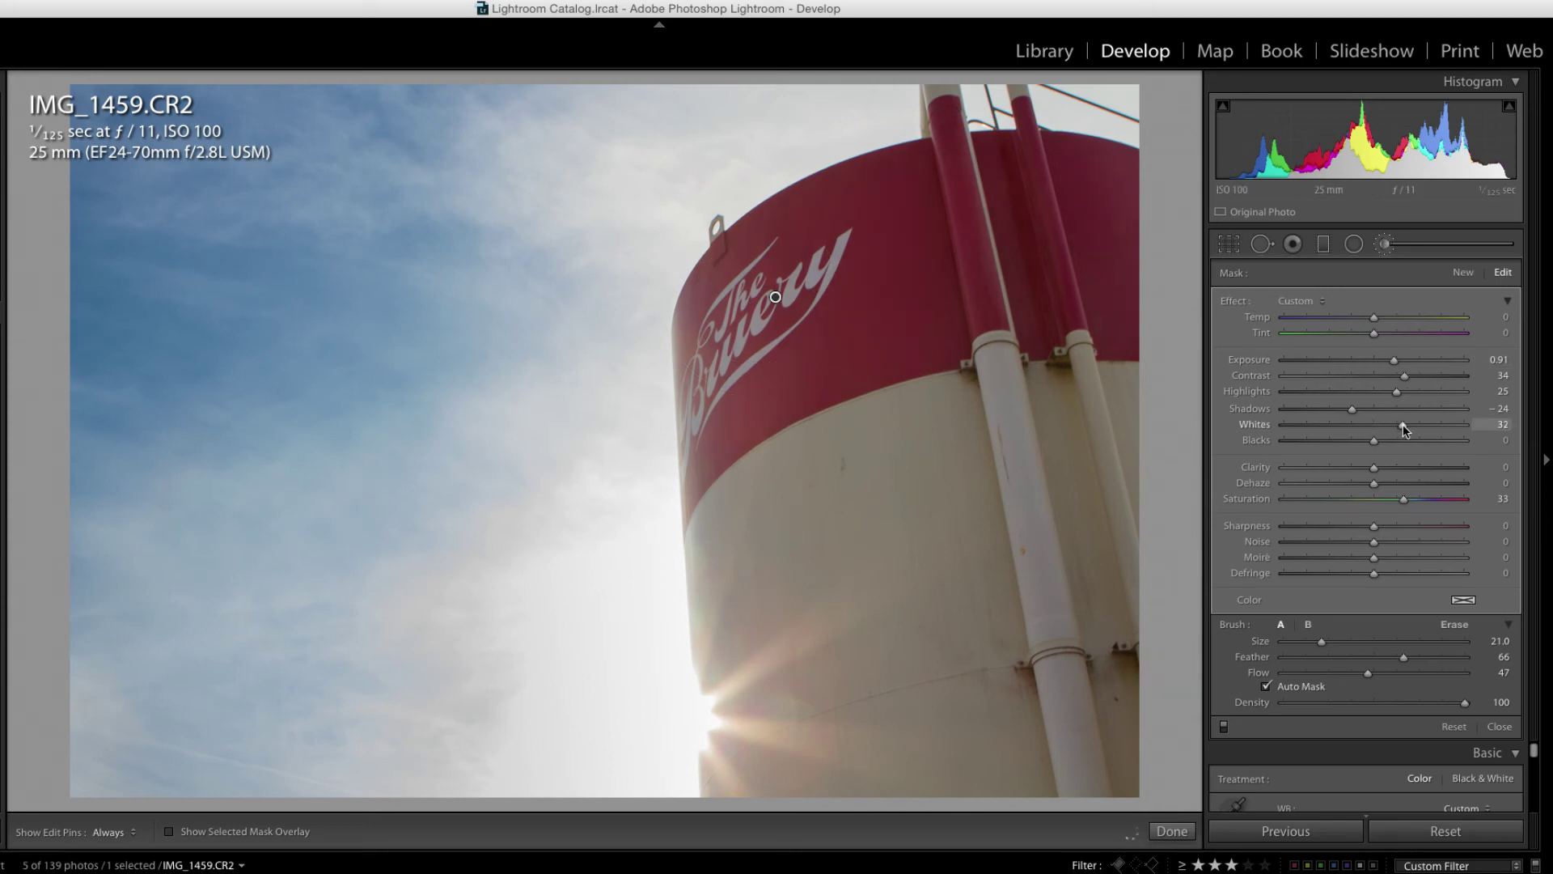
{"action": "left_click_drag", "start_coordinate": [1405, 429], "coordinate": [1391, 430]}
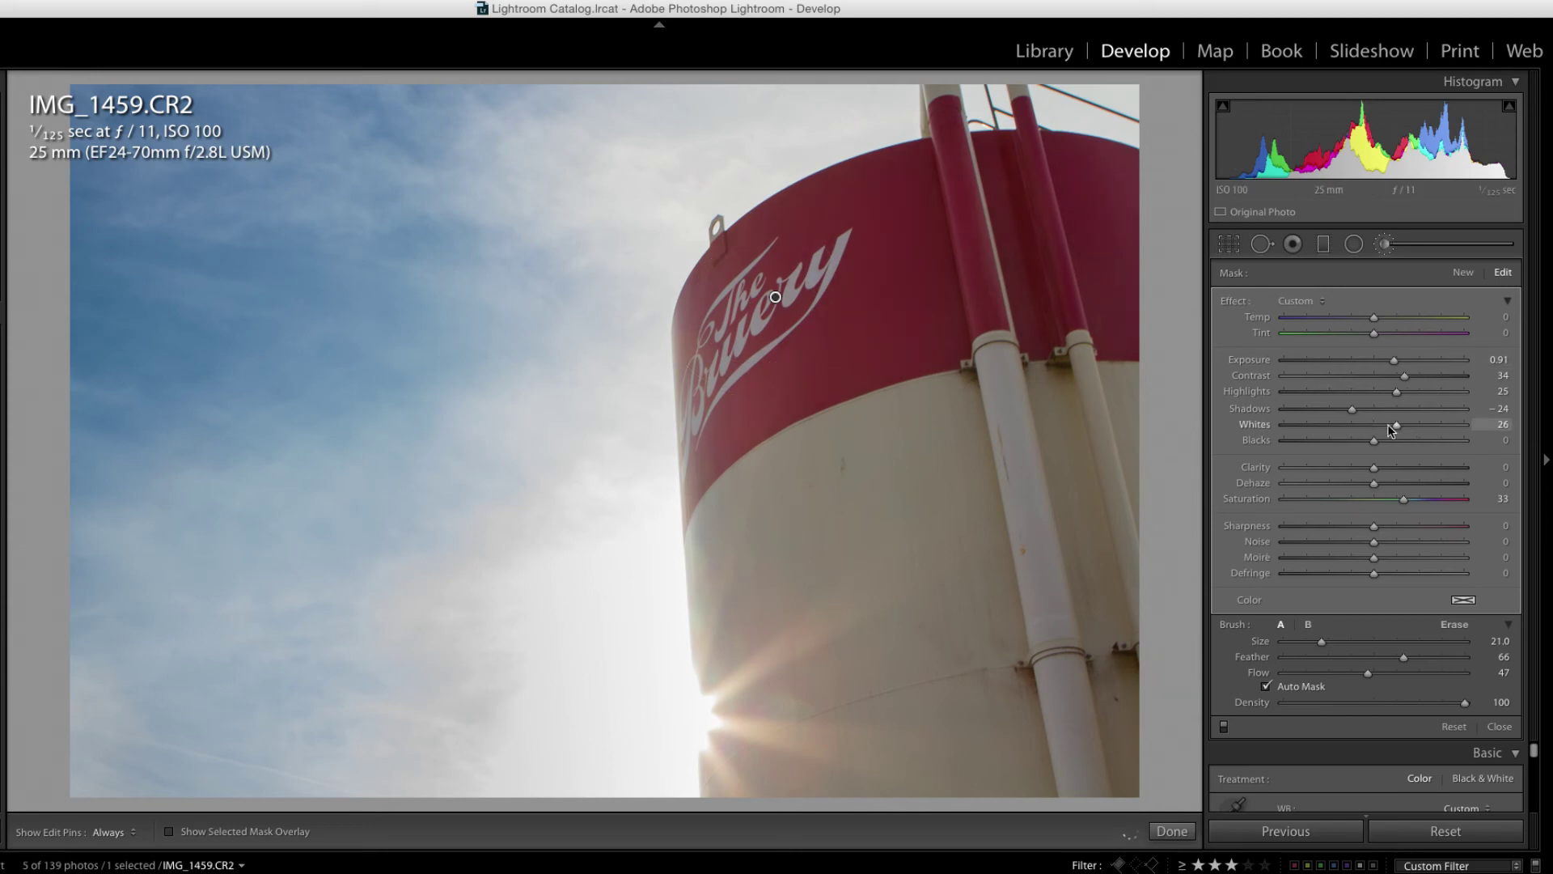
{"action": "left_click", "coordinate": [1394, 469]}
{"action": "left_click", "coordinate": [1402, 500]}
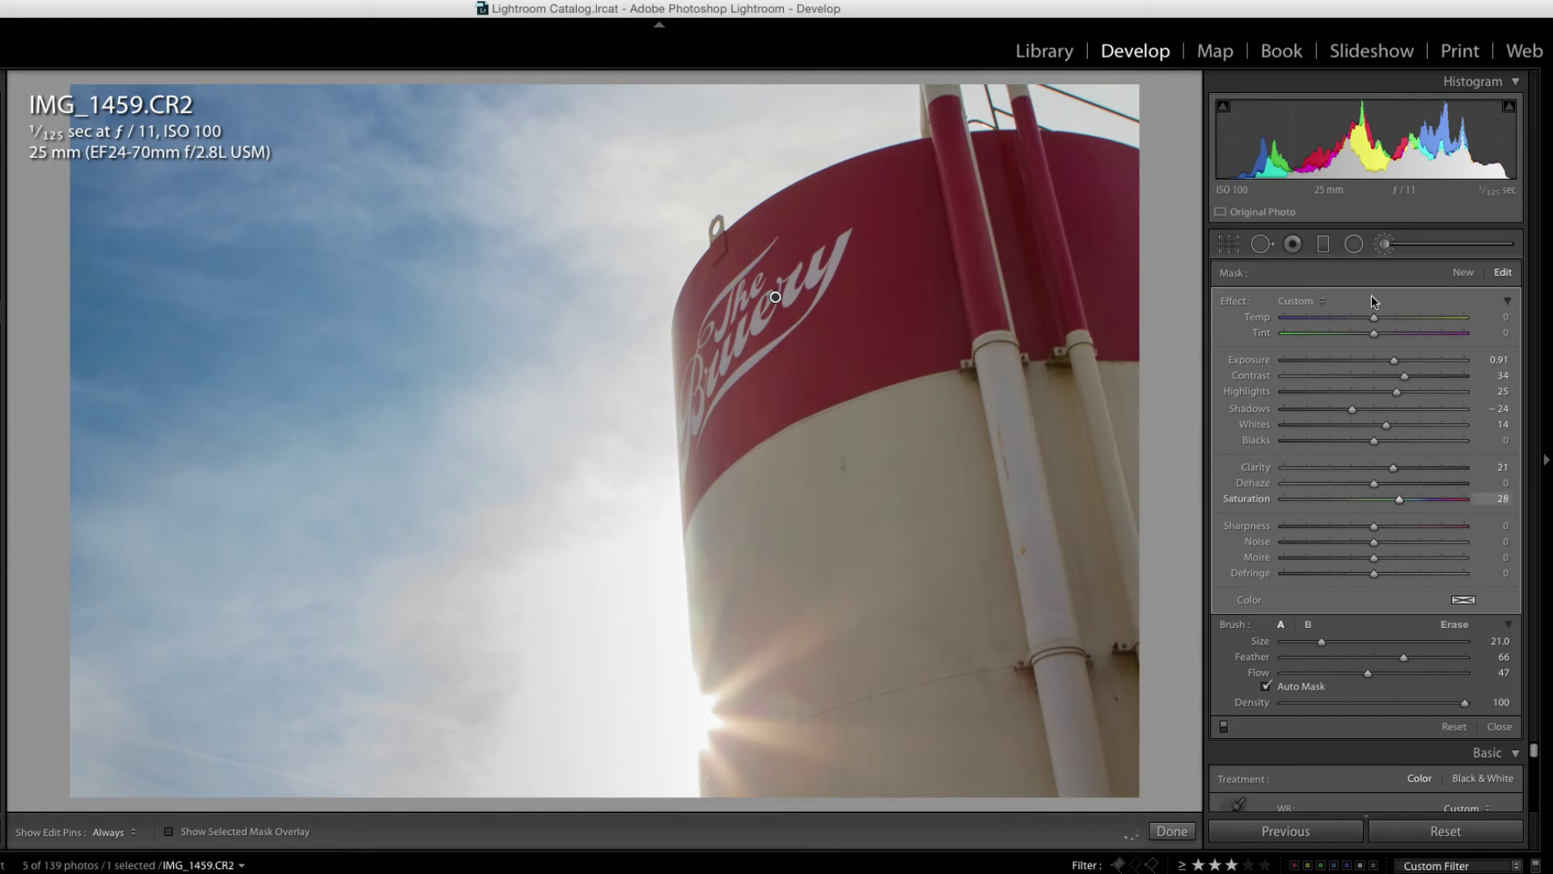
Adjust the band's temperature and saturation, restore it after an accidental delete, and settle Shadows at -13.
{"action": "left_click_drag", "start_coordinate": [1373, 317], "coordinate": [1354, 327]}
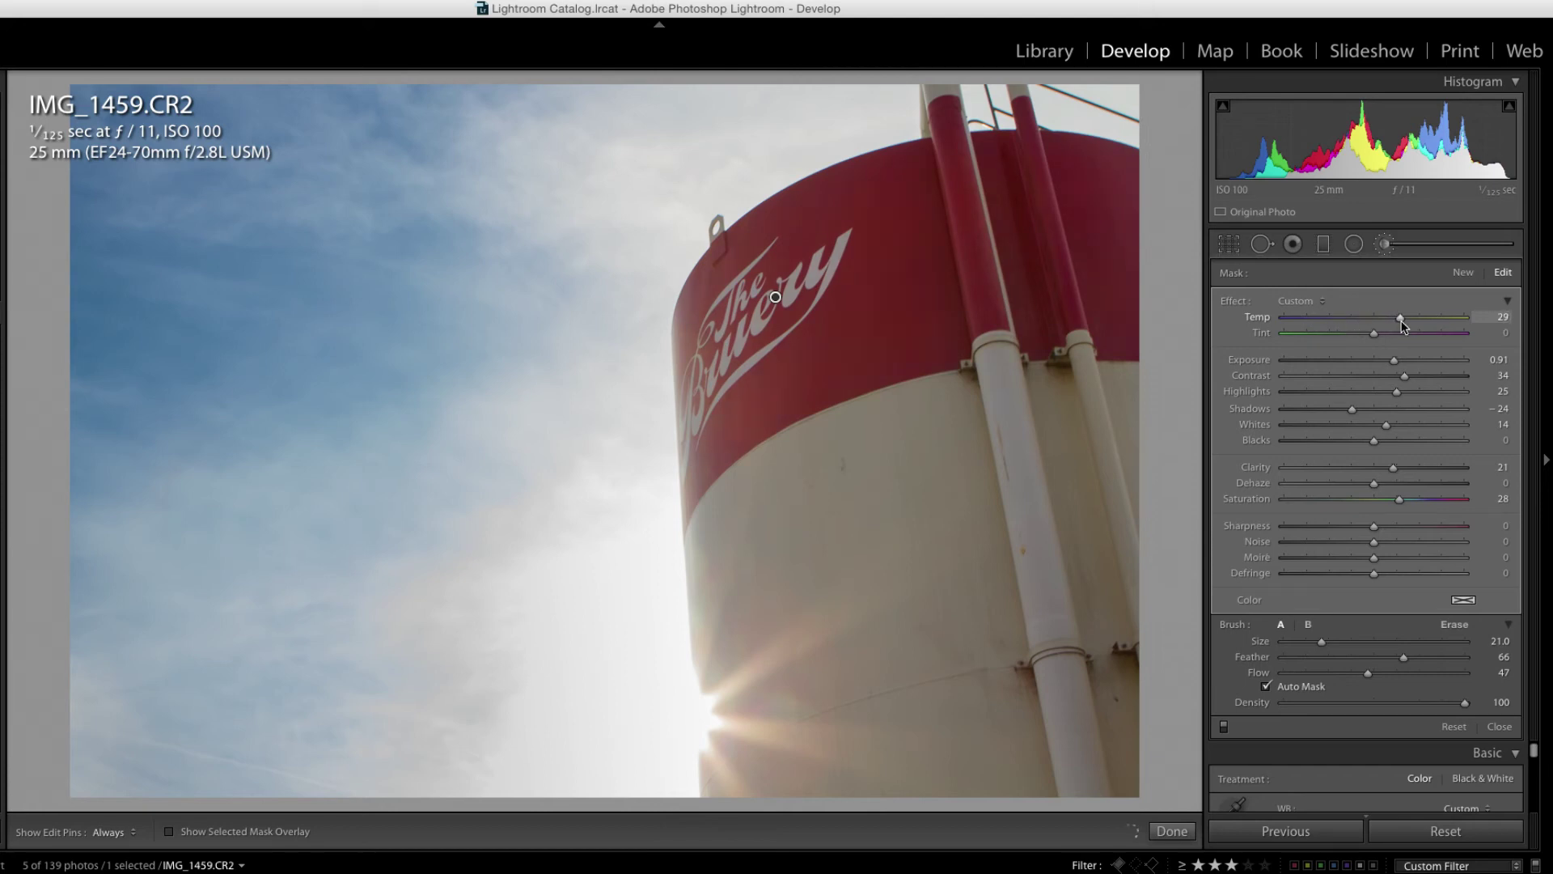
{"action": "left_click_drag", "start_coordinate": [1393, 319], "coordinate": [1383, 325]}
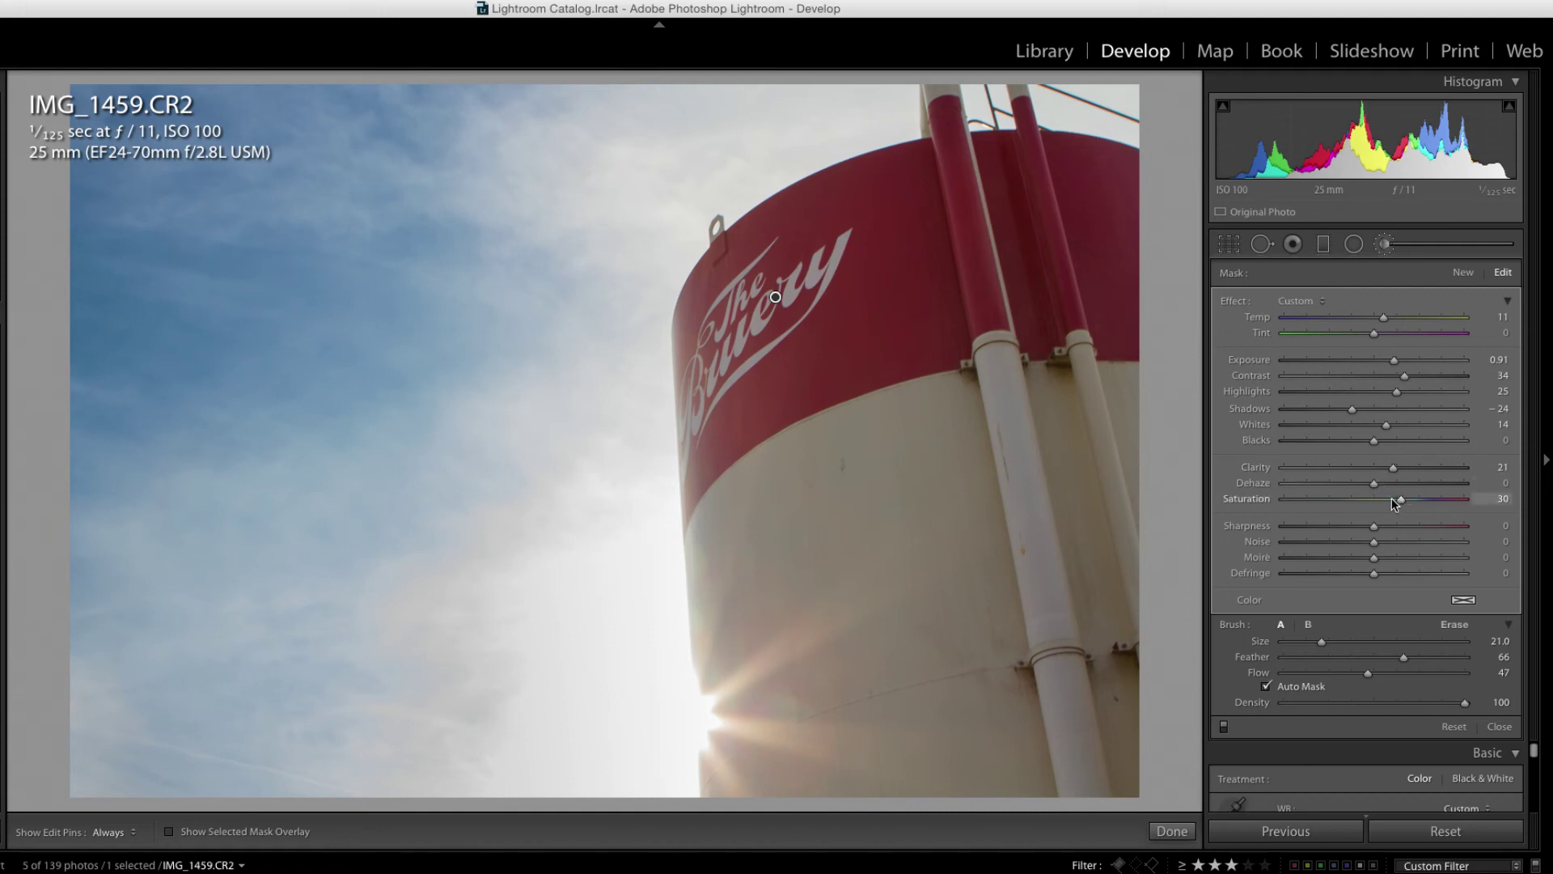
{"action": "left_click_drag", "start_coordinate": [1401, 498], "coordinate": [1398, 499]}
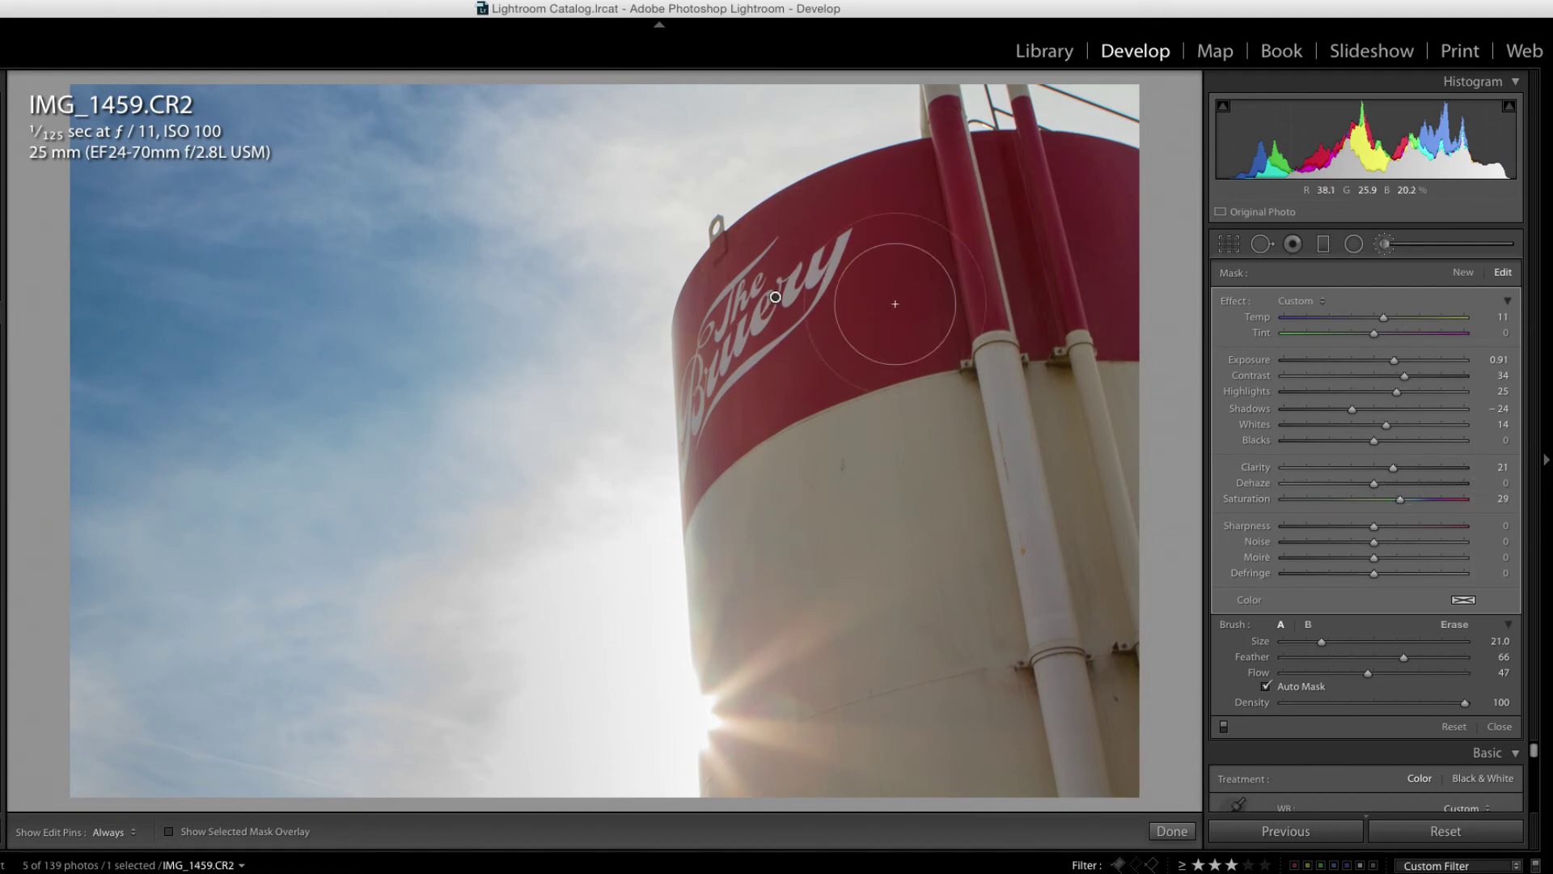
{"action": "key", "text": "Delete"}
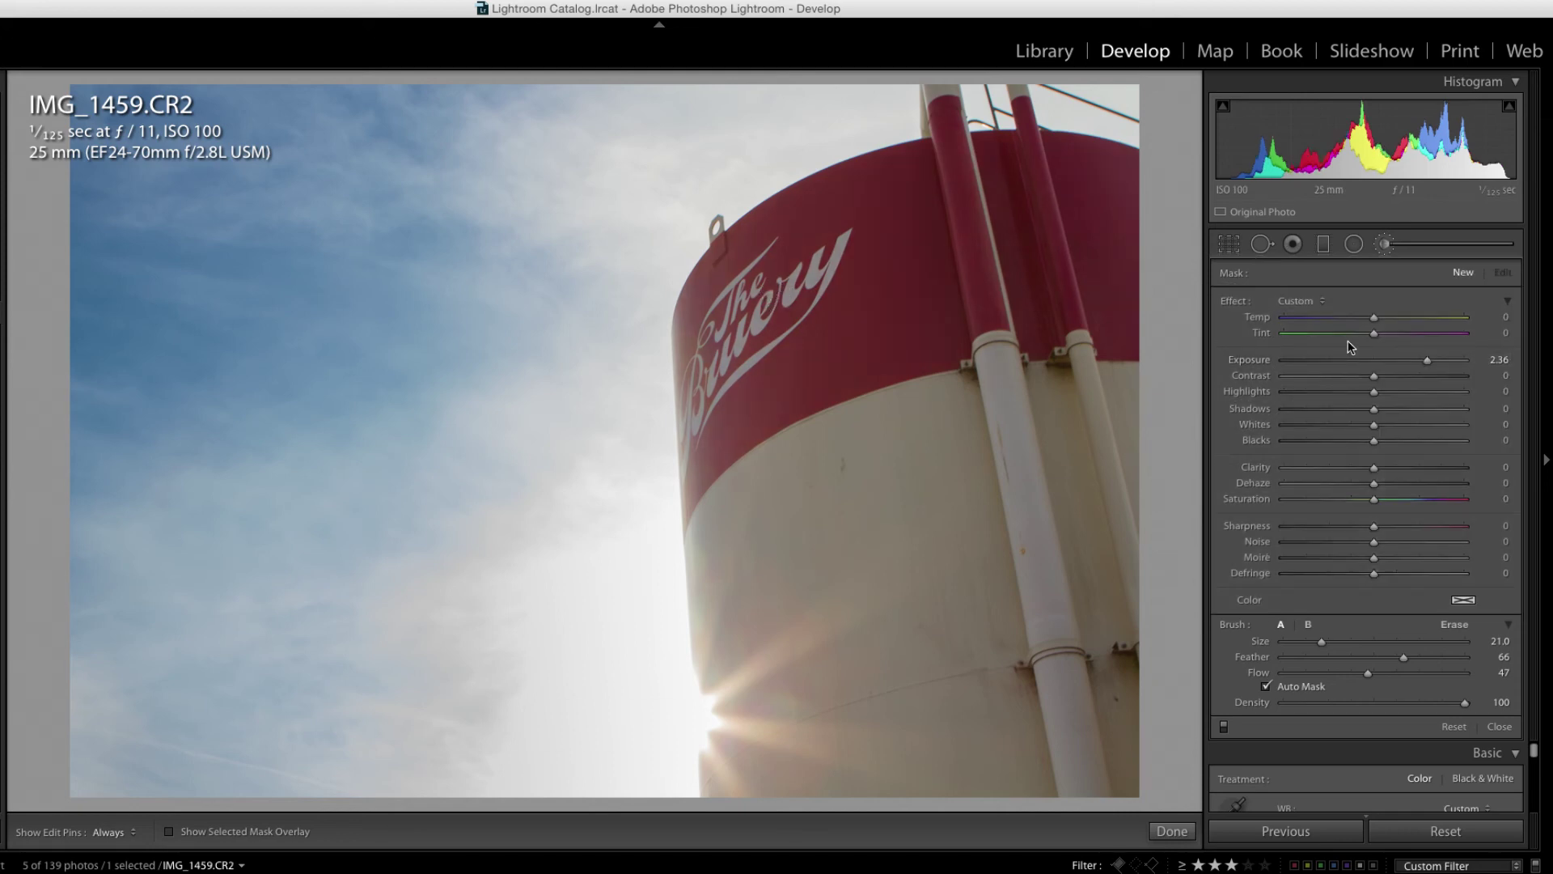
{"action": "key", "text": "super+z"}
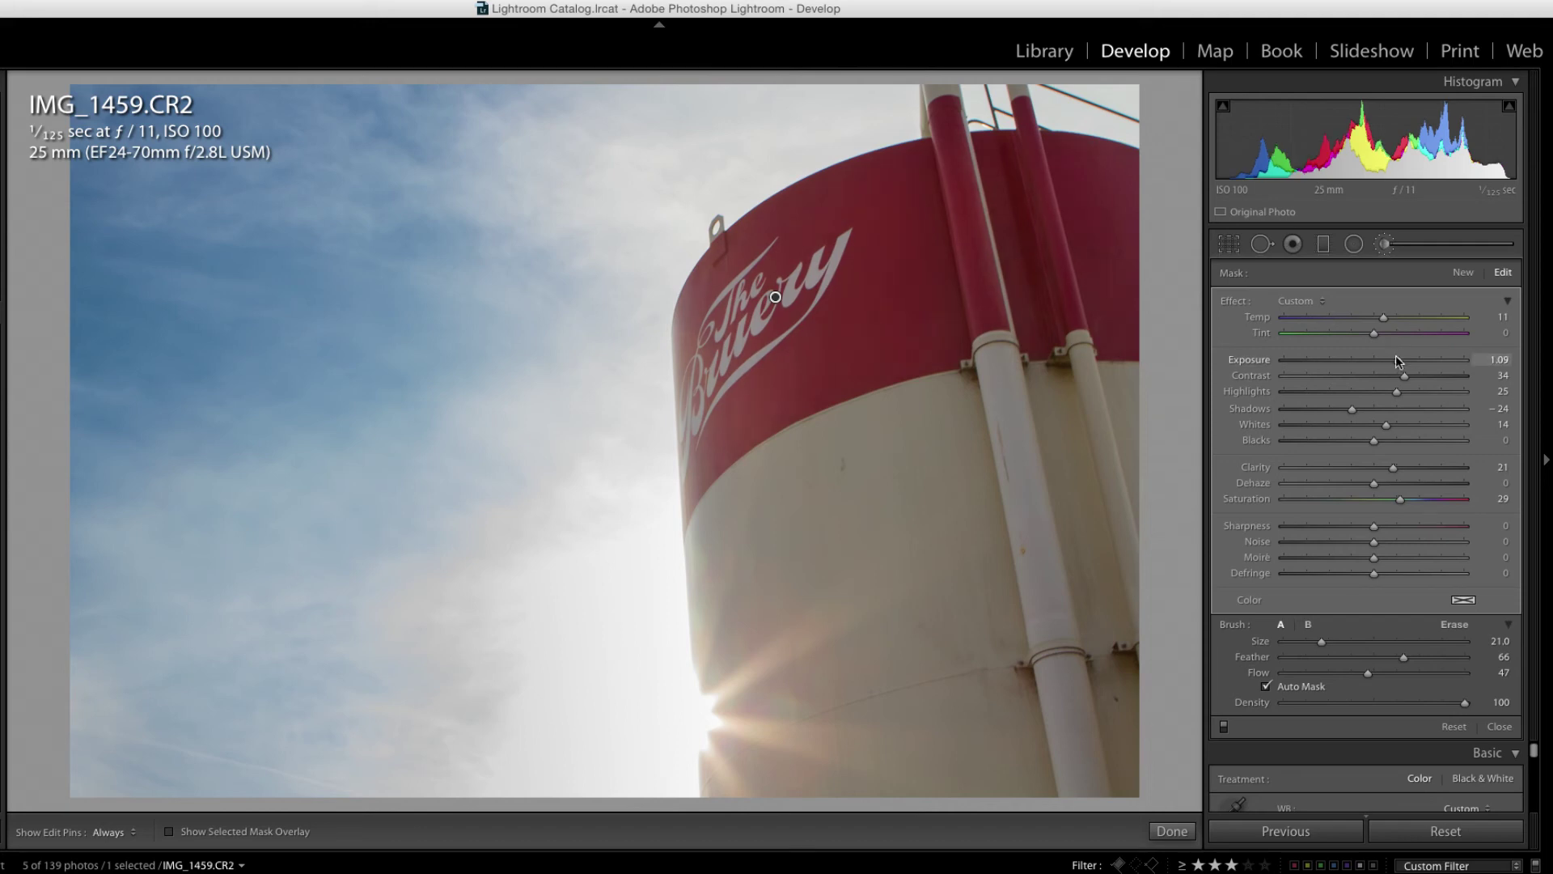
{"action": "left_click_drag", "start_coordinate": [1341, 409], "coordinate": [1356, 415]}
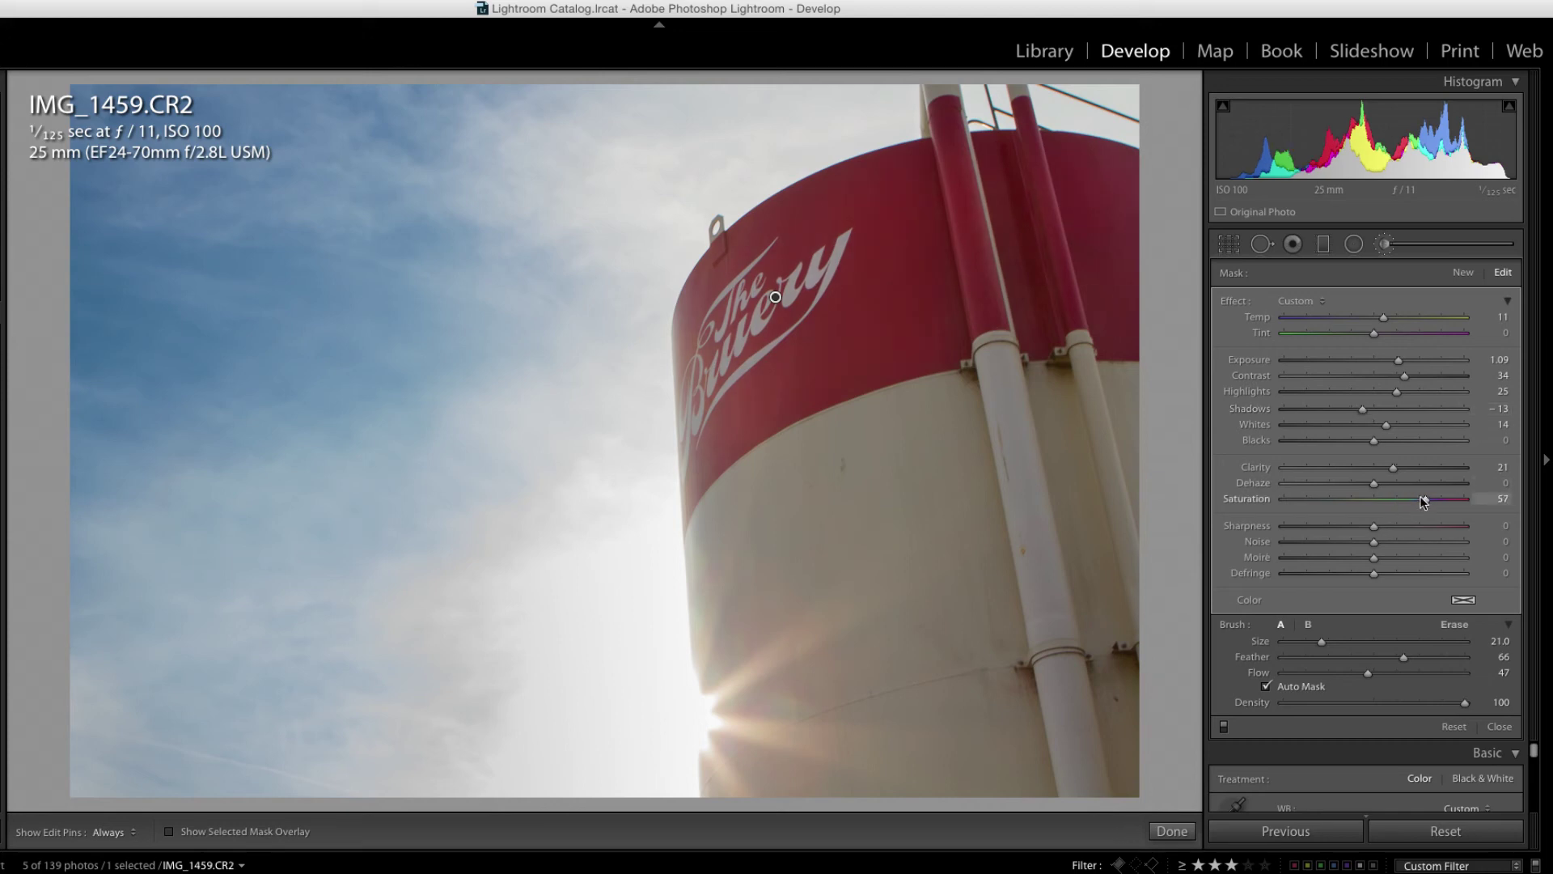
Return to global adjustments and set luminance Noise Reduction to 25.
{"action": "left_click", "coordinate": [1188, 827]}
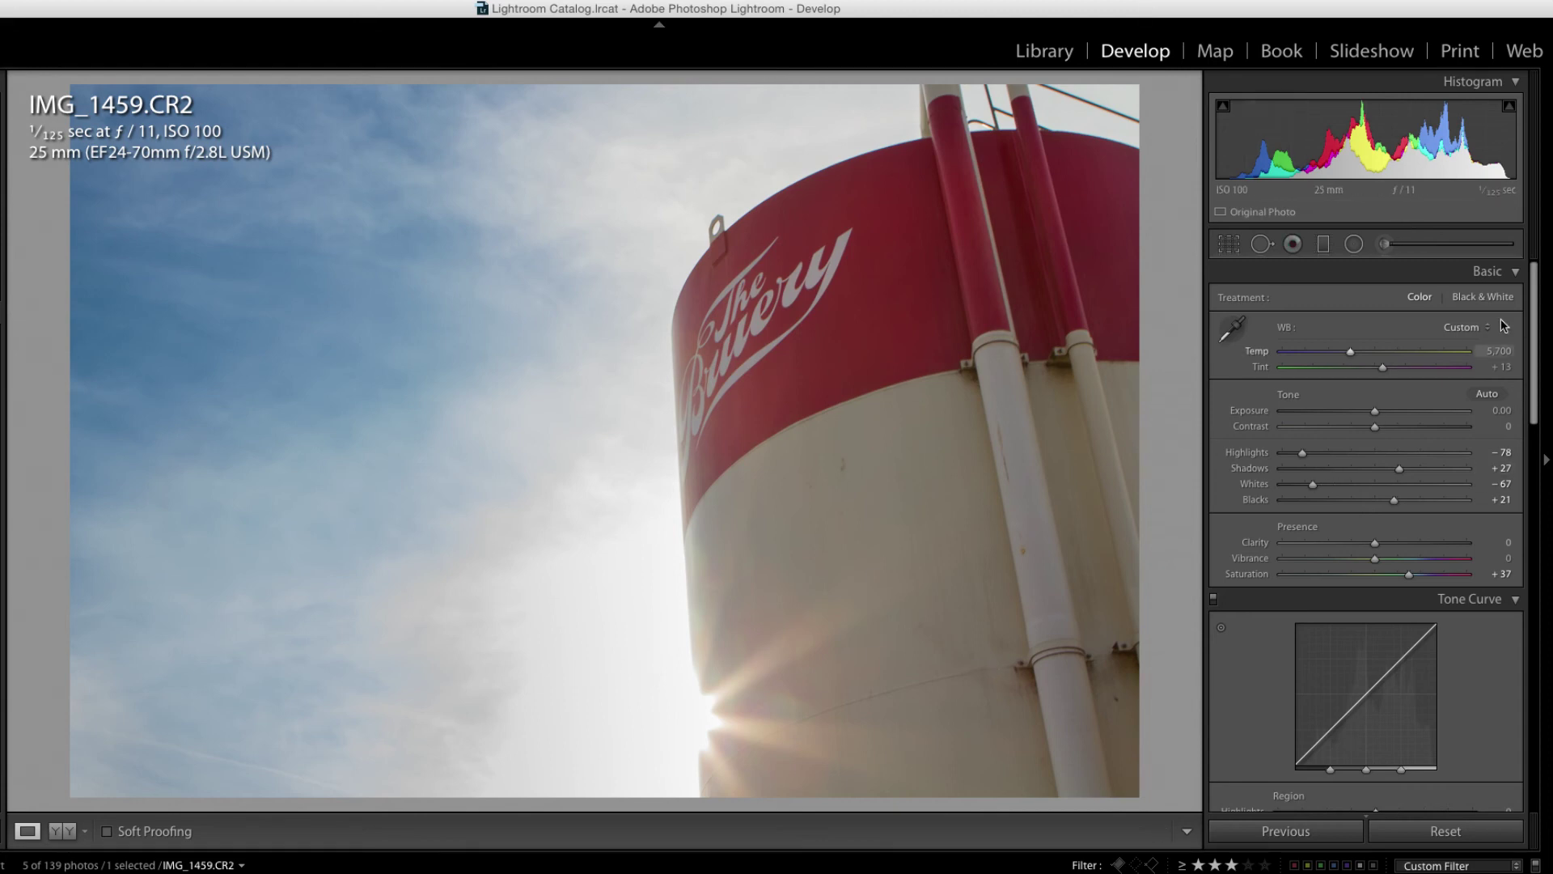
{"action": "left_click_drag", "start_coordinate": [1534, 332], "coordinate": [1524, 426]}
{"action": "scroll", "coordinate": [1523, 426], "scroll_direction": "down", "scroll_amount": 10}
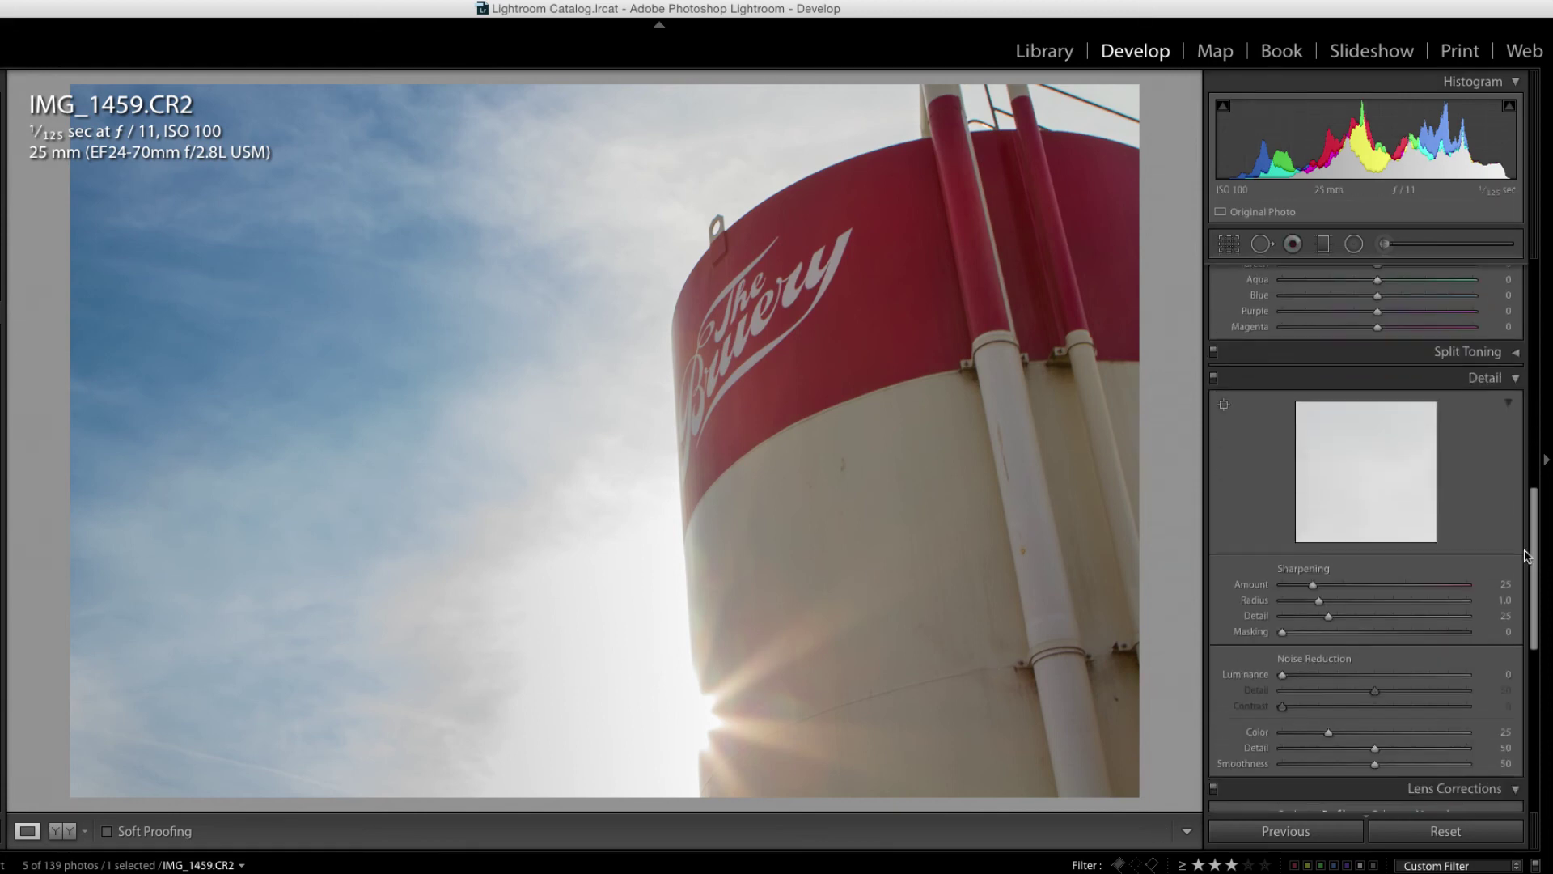
{"action": "left_click", "coordinate": [1504, 553]}
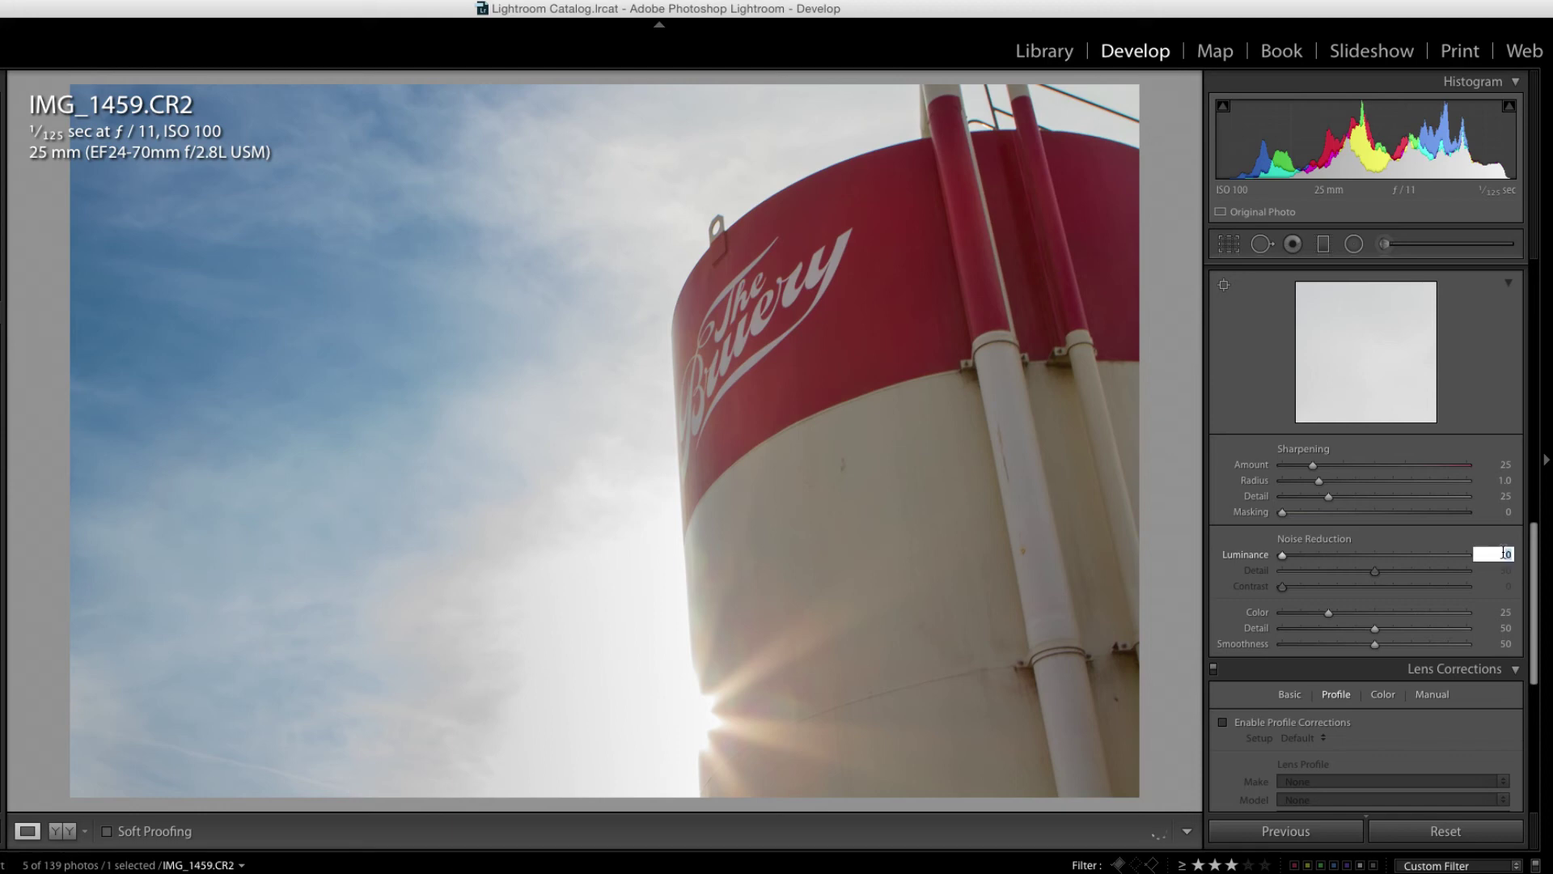
{"action": "key", "text": "Return"}
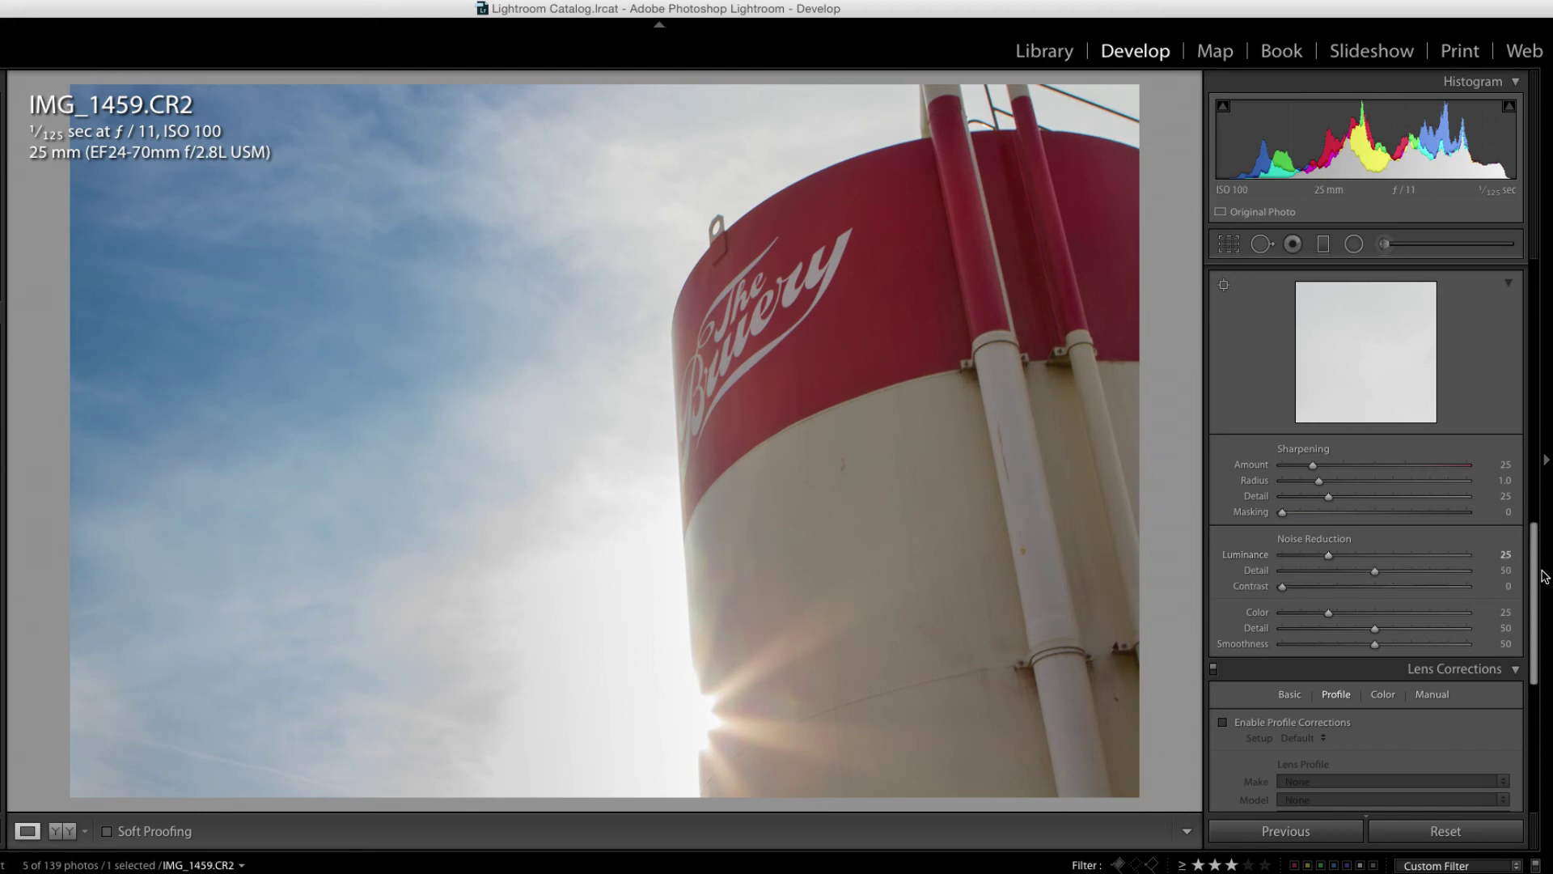
Try a -33 Post-Crop Vignette, undo it, and zoom in to check noise in the sky.
{"action": "scroll", "coordinate": [1531, 584], "scroll_direction": "down", "scroll_amount": 1}
{"action": "scroll", "coordinate": [1532, 584], "scroll_direction": "down", "scroll_amount": 5}
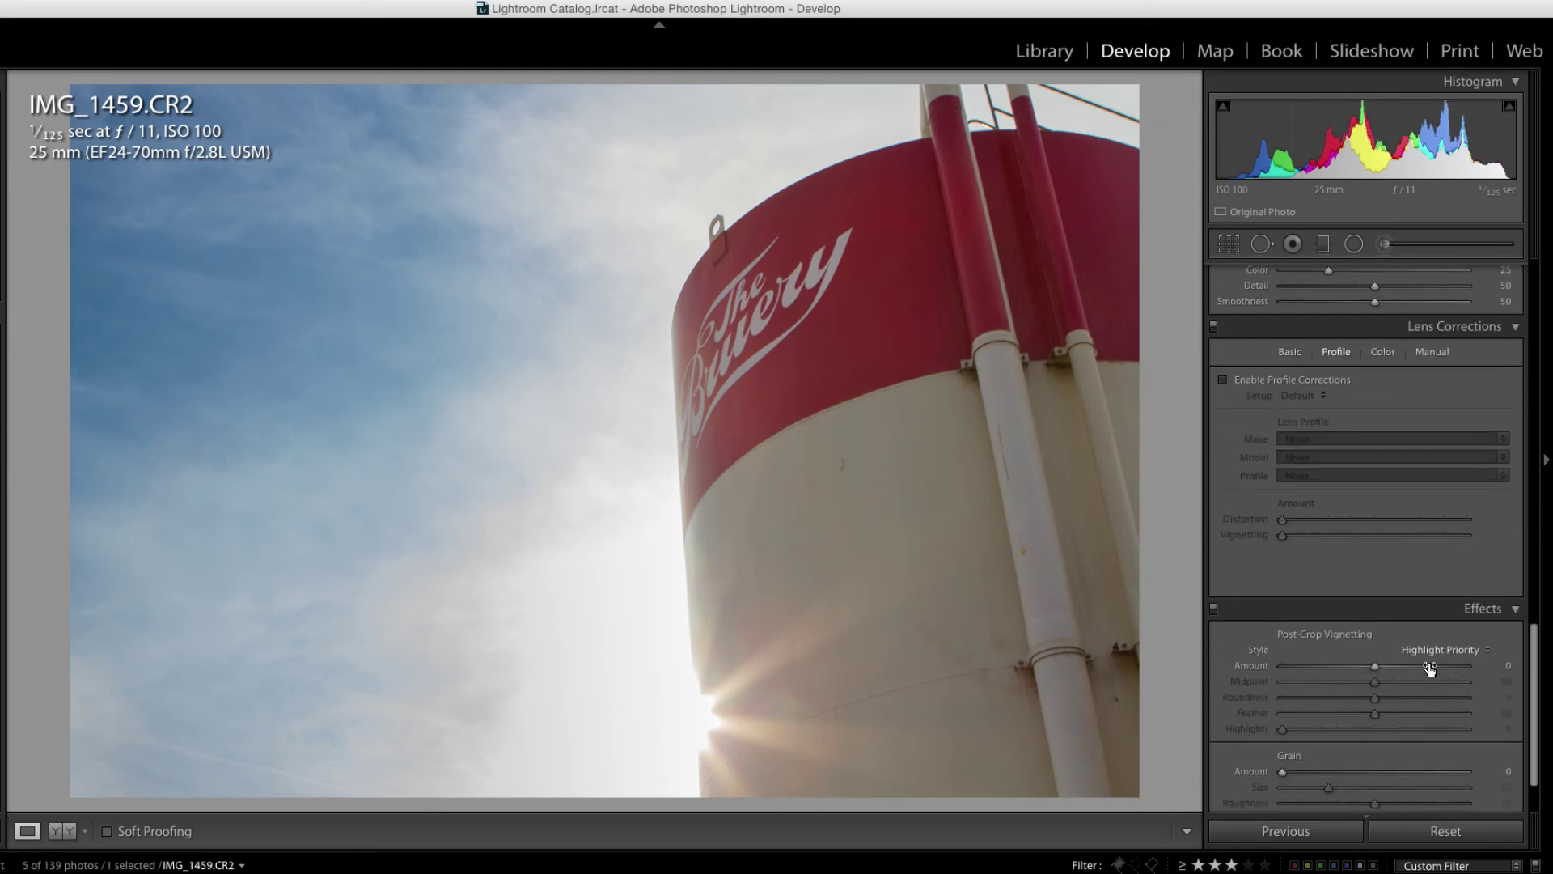
{"action": "left_click_drag", "start_coordinate": [1374, 666], "coordinate": [1342, 667]}
{"action": "key", "text": "super+z"}
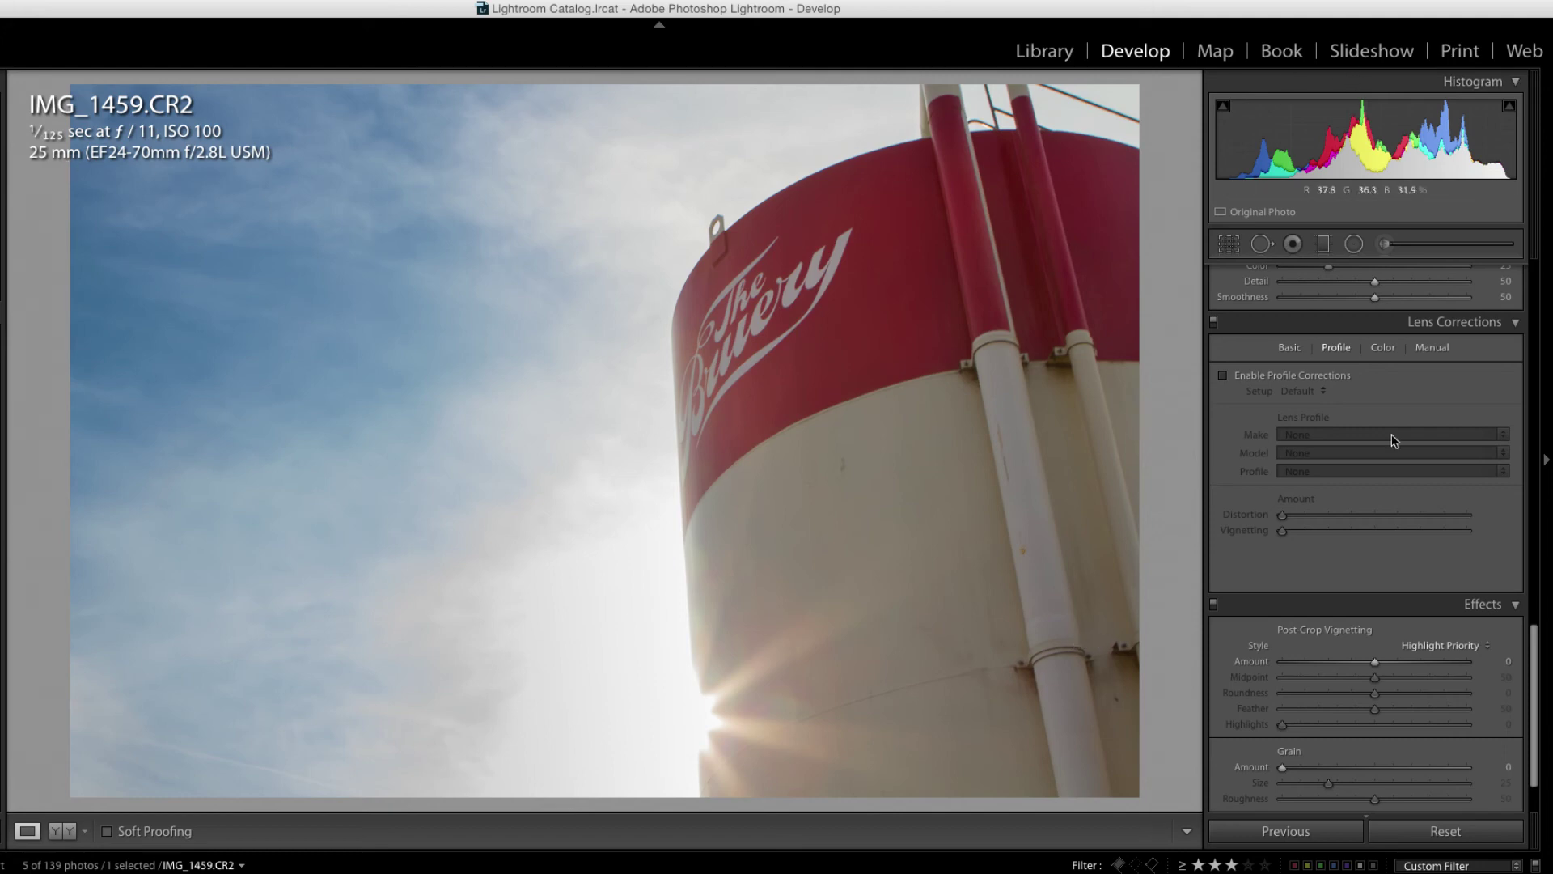
{"action": "left_click", "coordinate": [478, 111]}
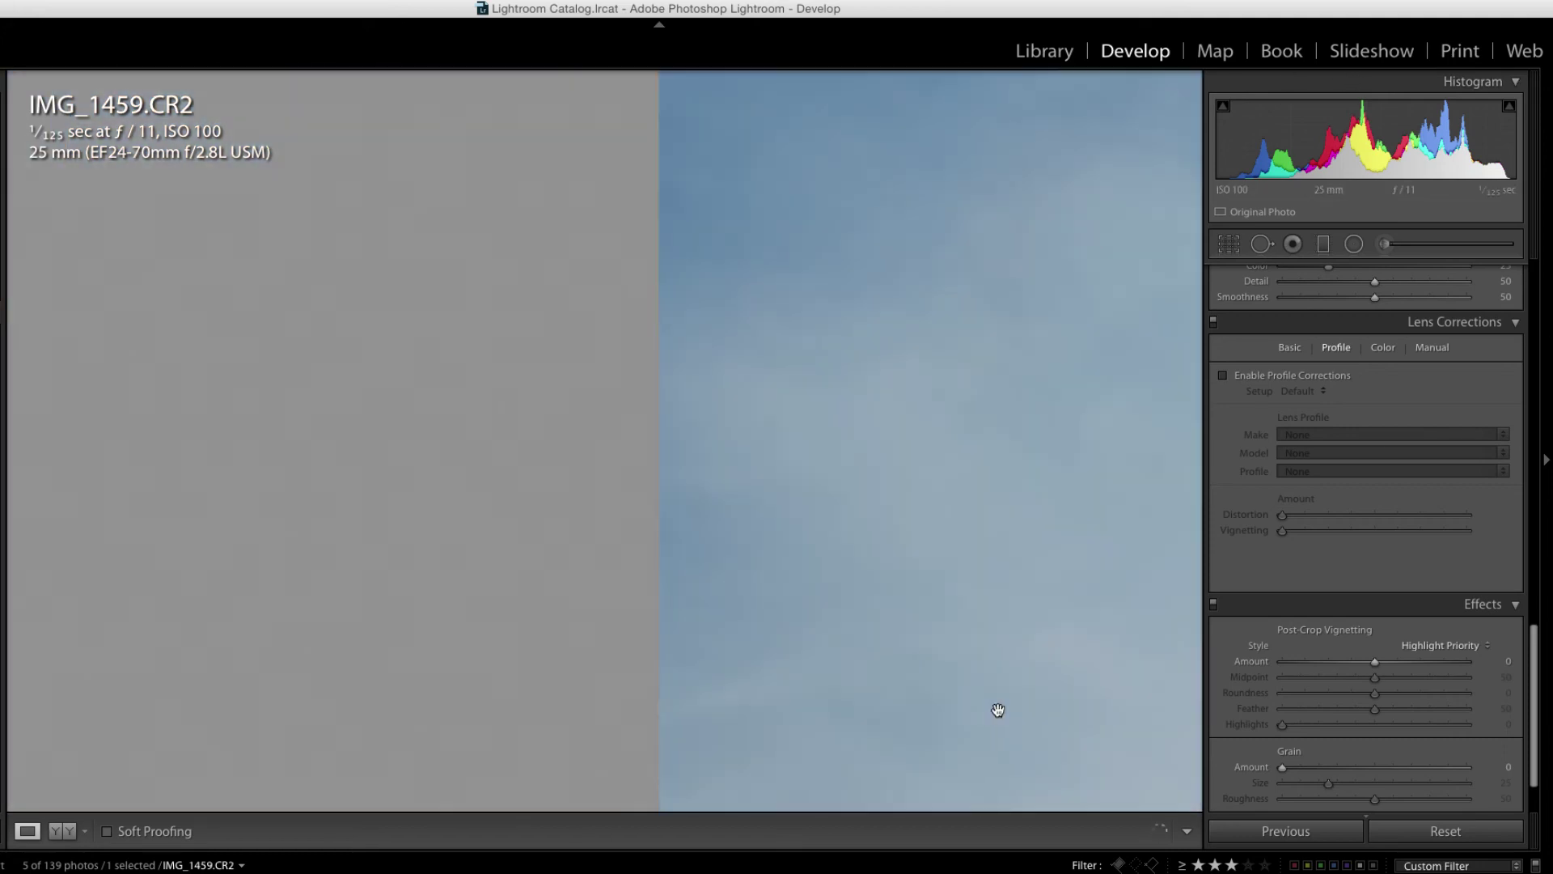
{"action": "left_click", "coordinate": [814, 451]}
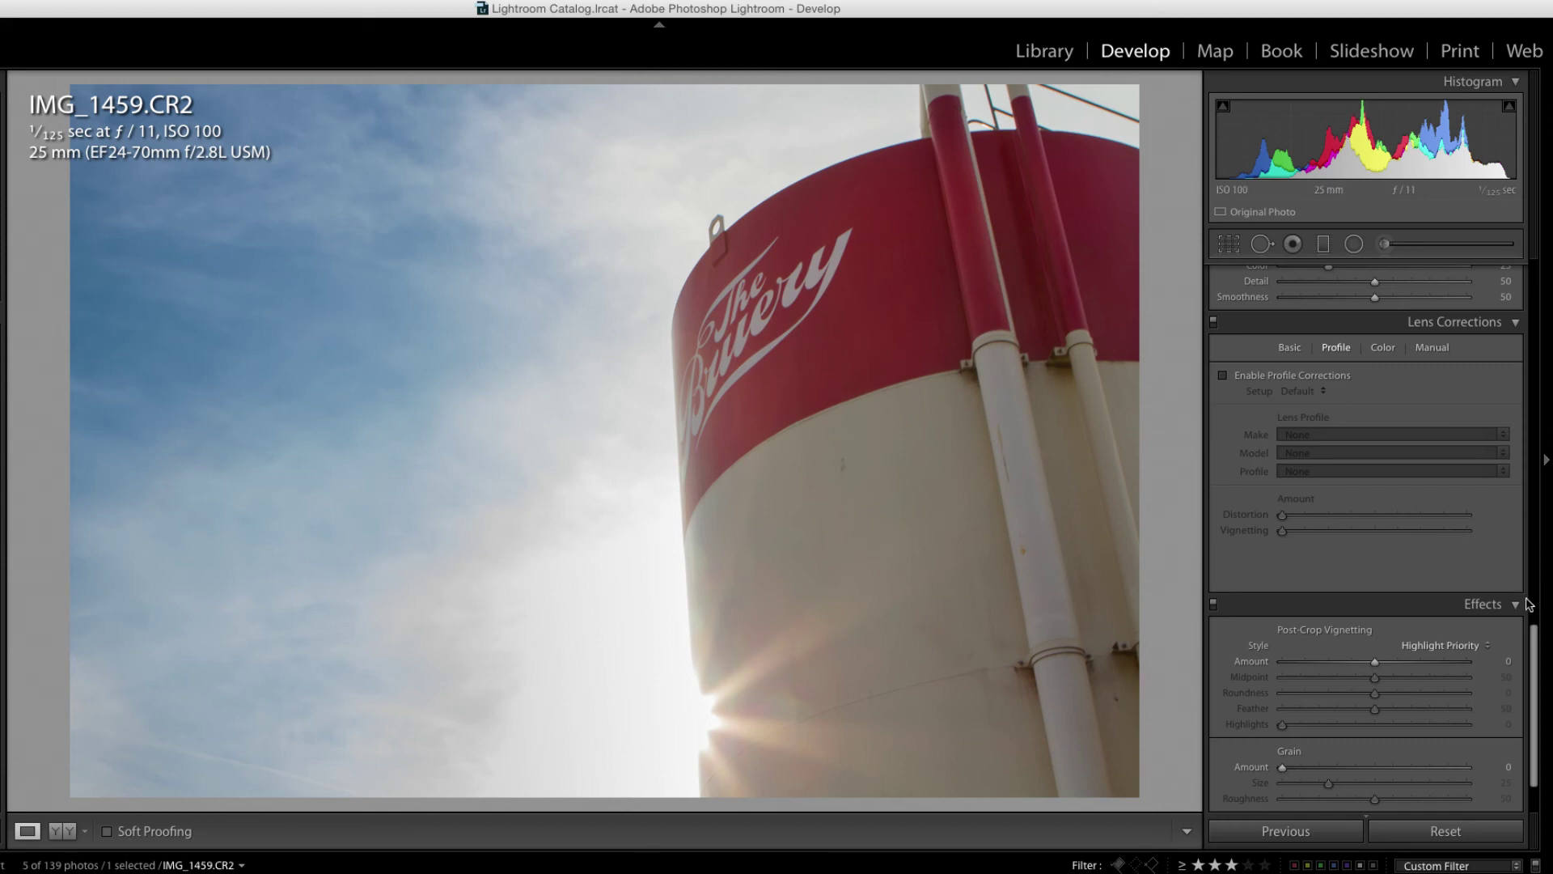
{"action": "left_click_drag", "start_coordinate": [1539, 662], "coordinate": [1535, 303]}
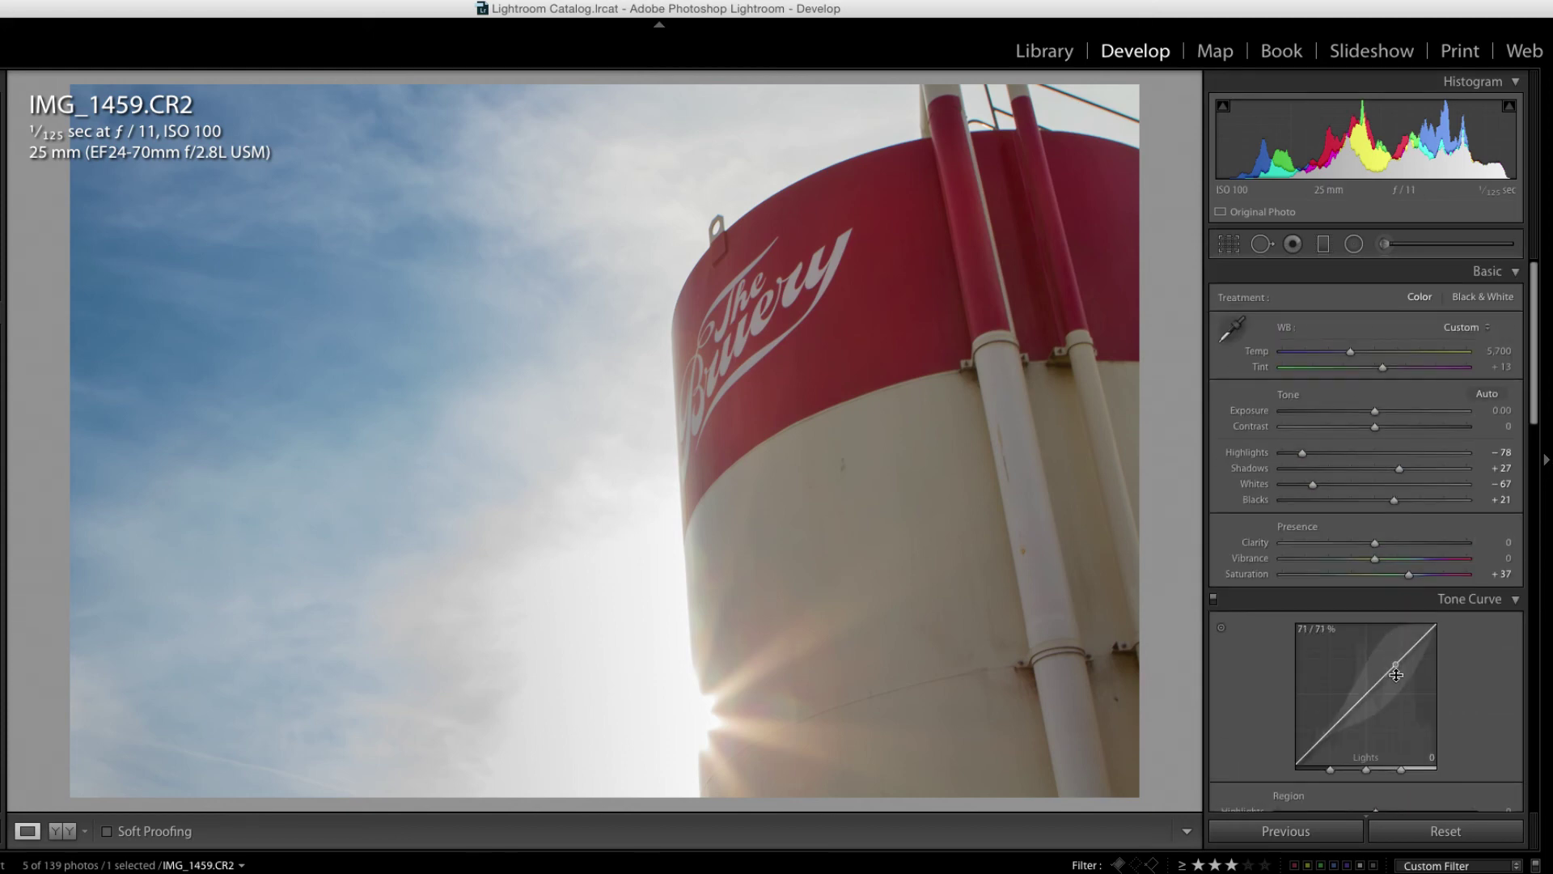
Lift the Lights region of the tone curve to about +24.
{"action": "left_click_drag", "start_coordinate": [1394, 674], "coordinate": [1344, 720]}
{"action": "left_click_drag", "start_coordinate": [1401, 651], "coordinate": [1395, 662]}
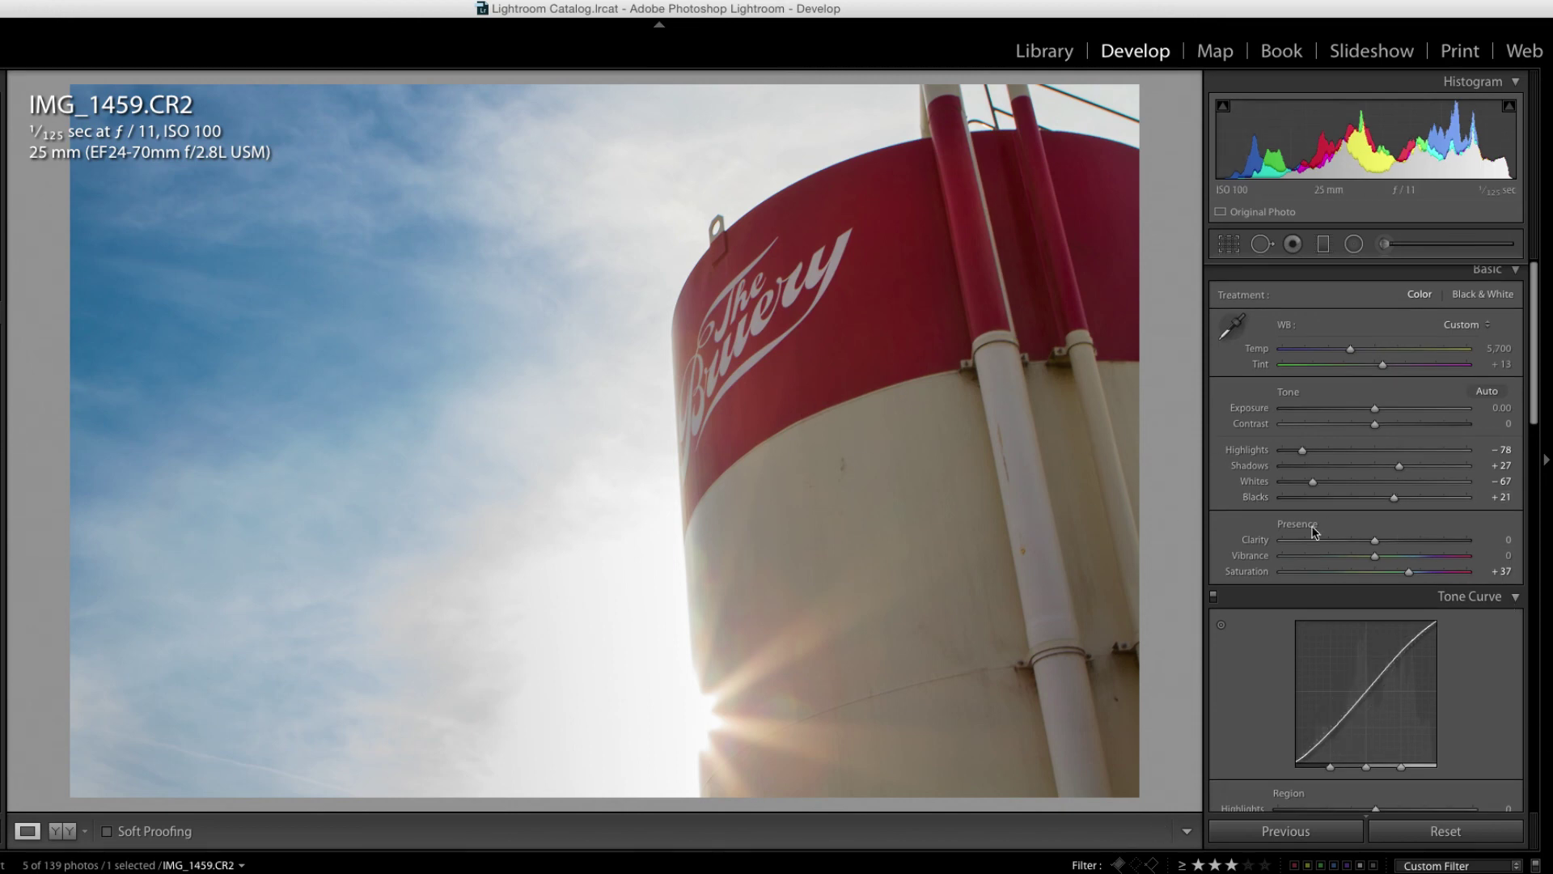
Reselect the sky graduated filter, rotate it clockwise and shift it left along the tank's edge.
{"action": "left_click", "coordinate": [1323, 243]}
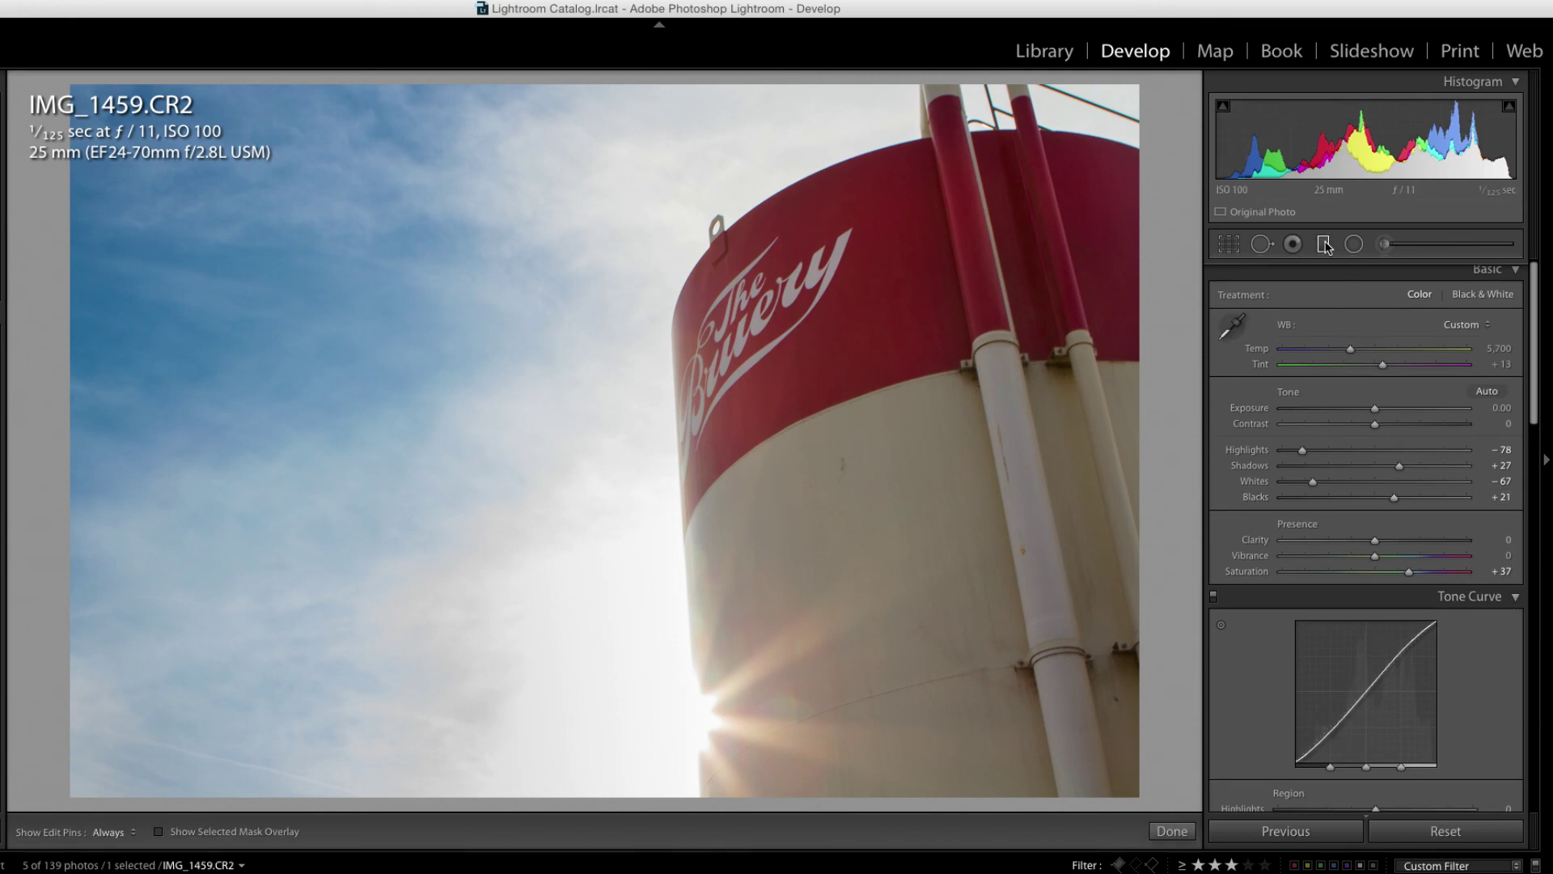
{"action": "left_click", "coordinate": [597, 461]}
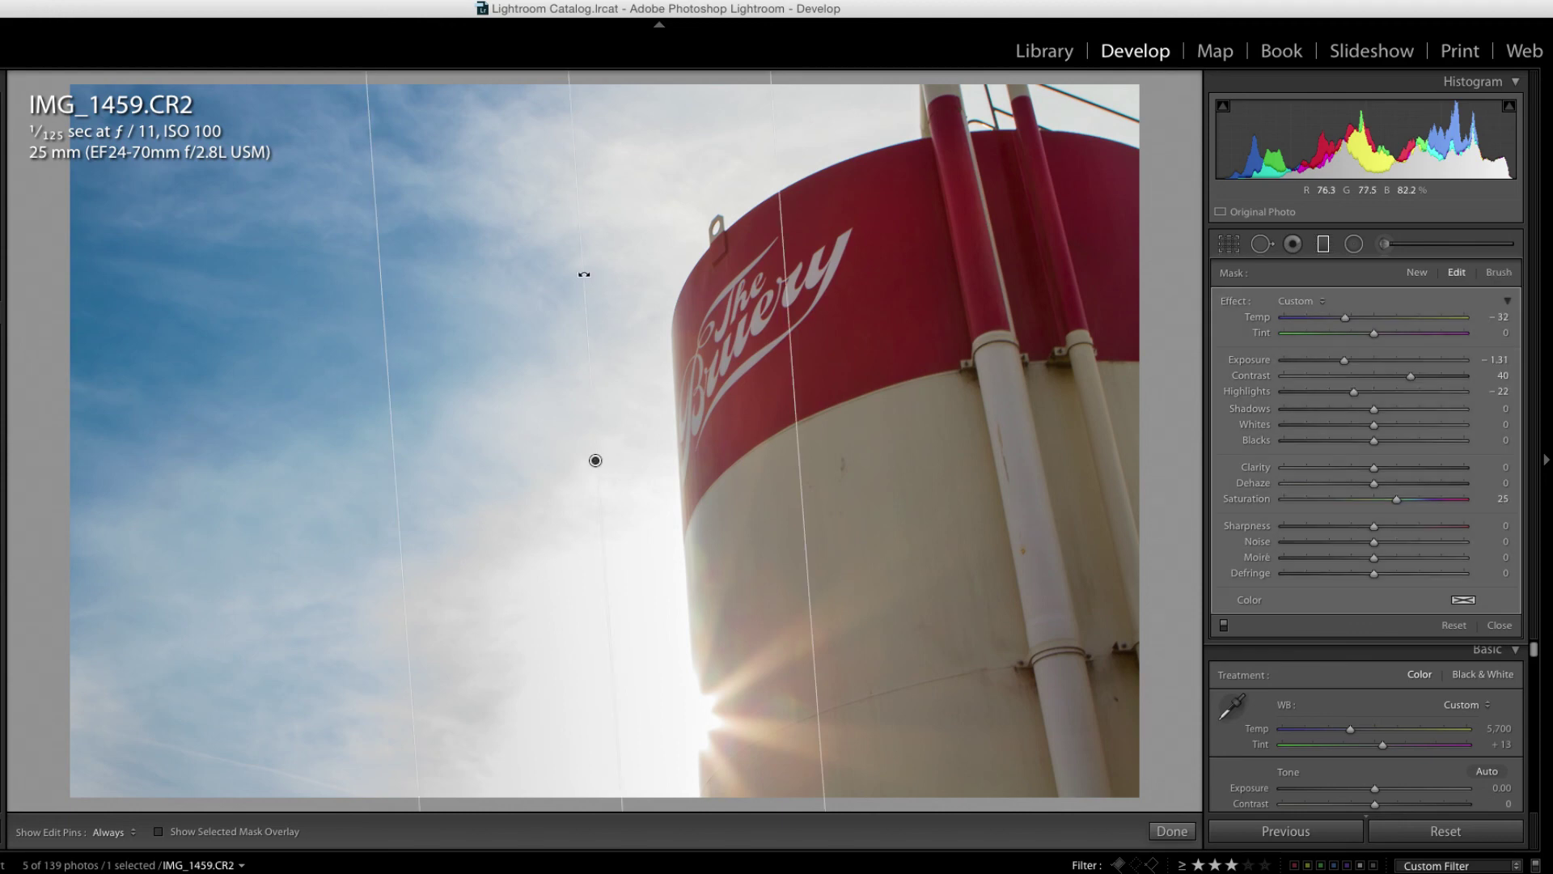
{"action": "left_click_drag", "start_coordinate": [610, 274], "coordinate": [693, 283]}
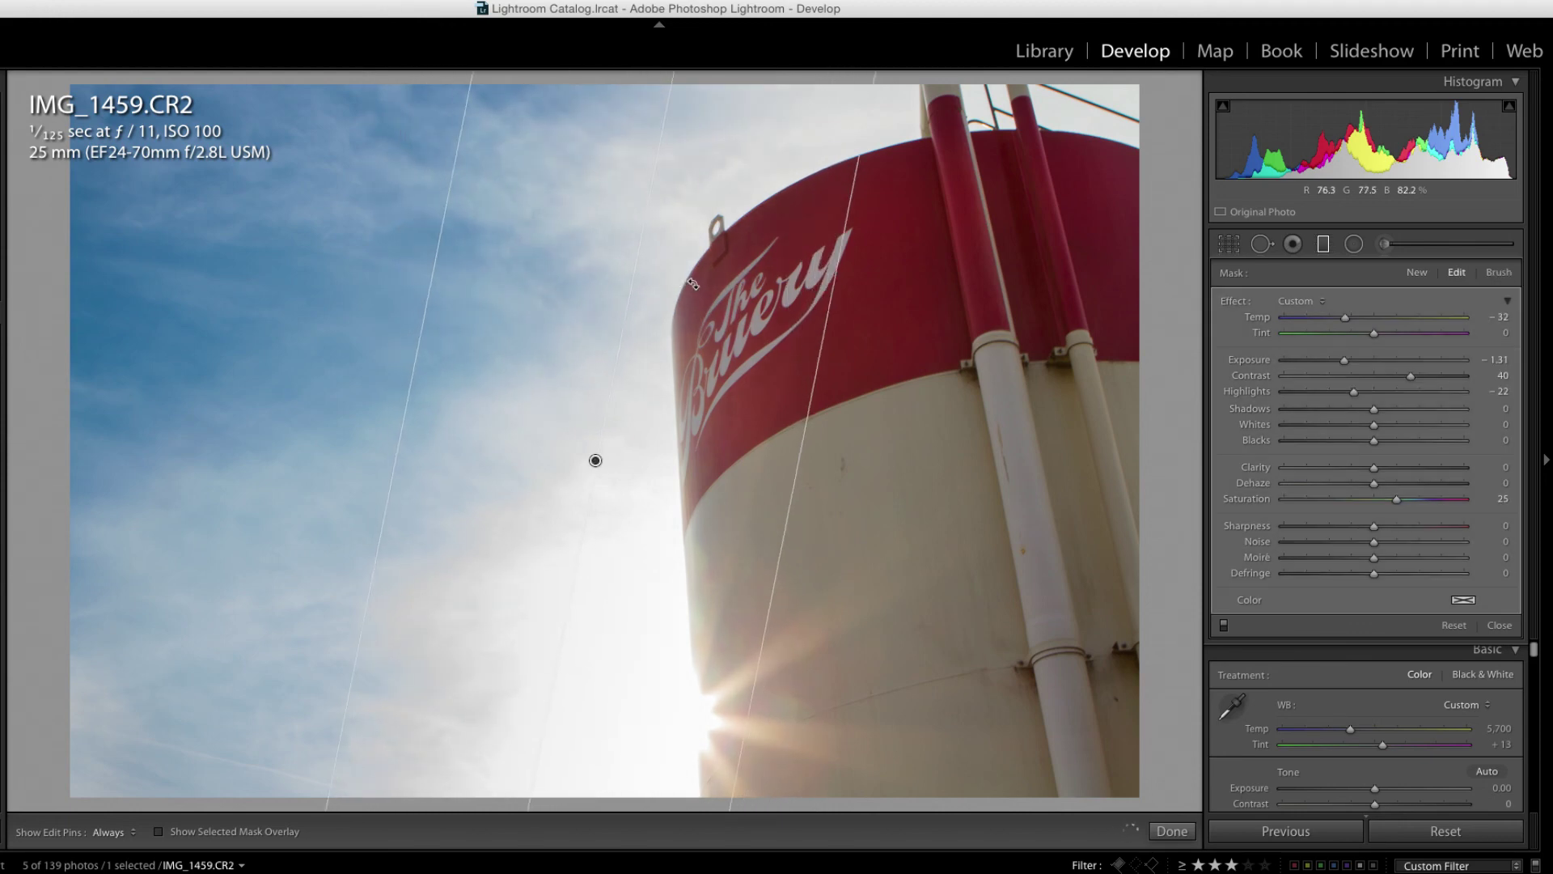
{"action": "left_click_drag", "start_coordinate": [599, 462], "coordinate": [579, 452]}
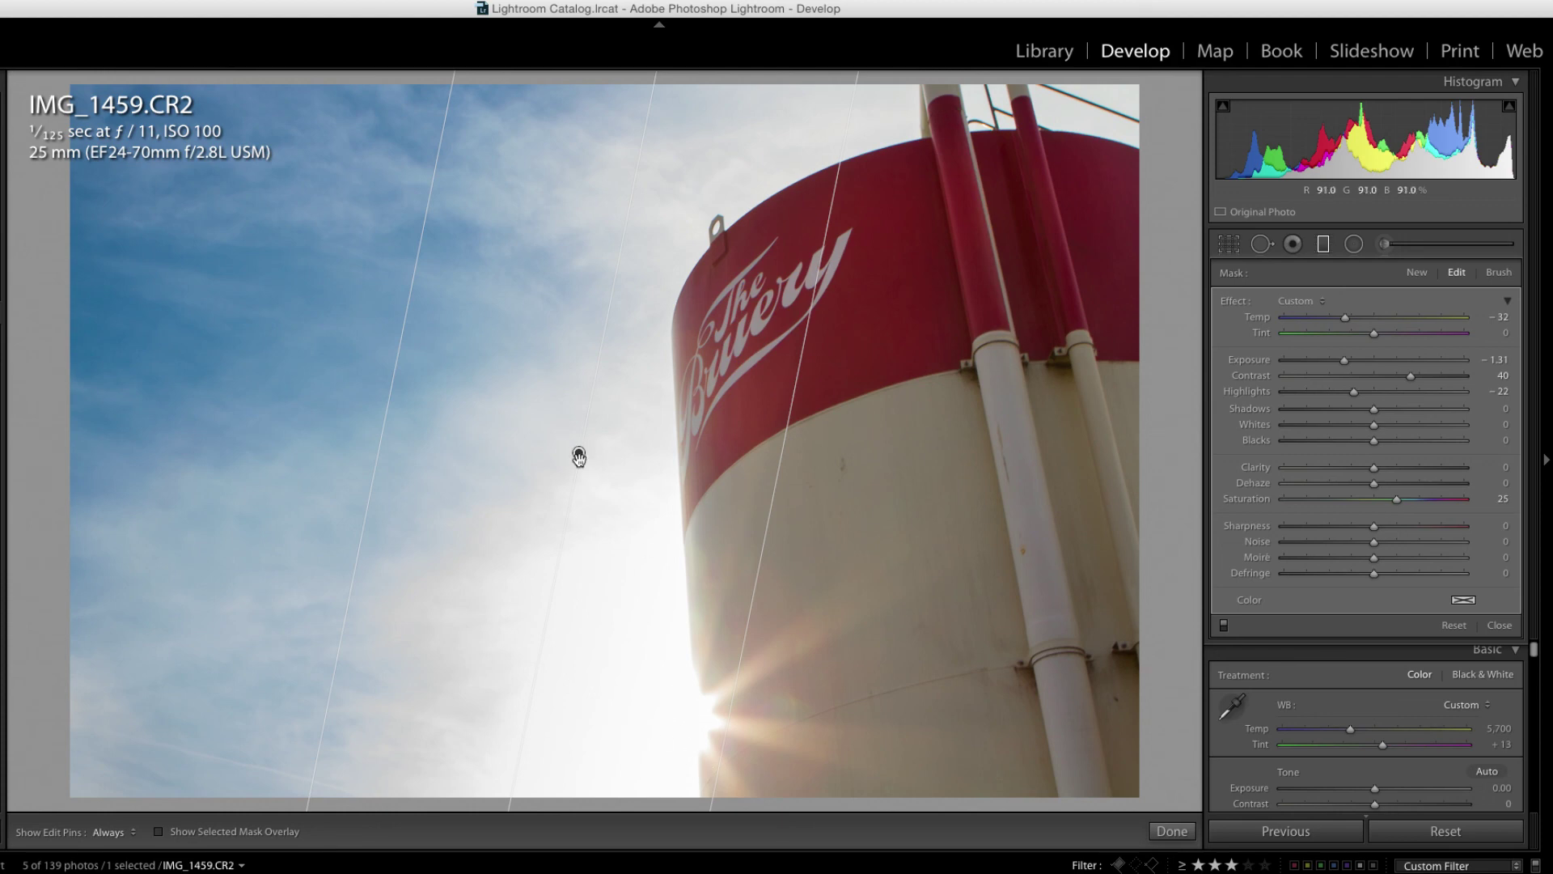
{"action": "left_click_drag", "start_coordinate": [579, 452], "coordinate": [564, 454]}
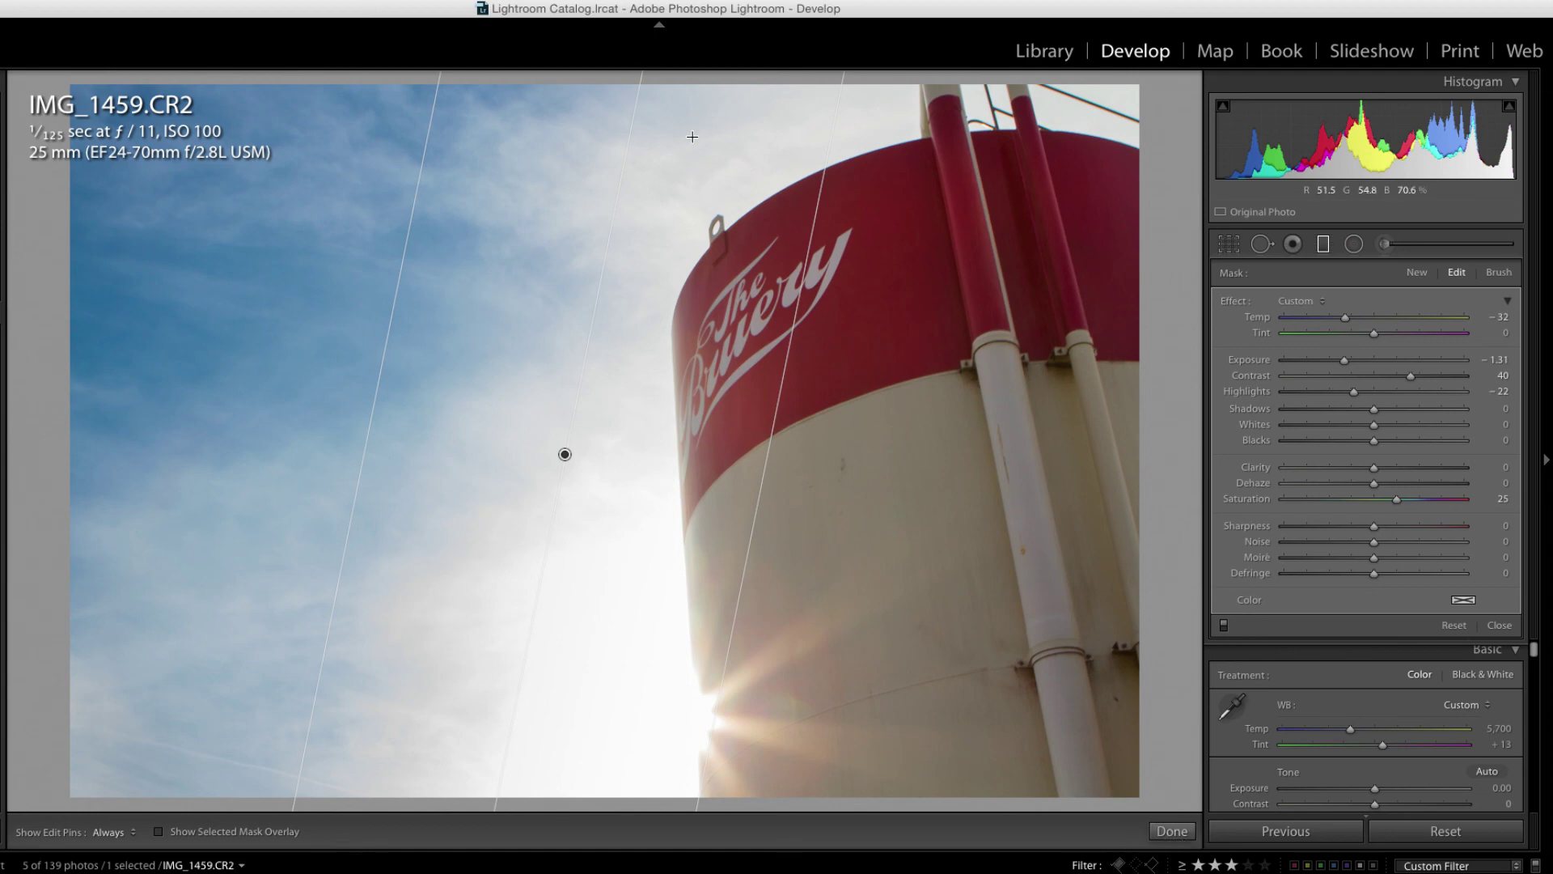
Preview the unedited original via Reset, undo it, then lower Saturation to +25.
{"action": "left_click", "coordinate": [1172, 831]}
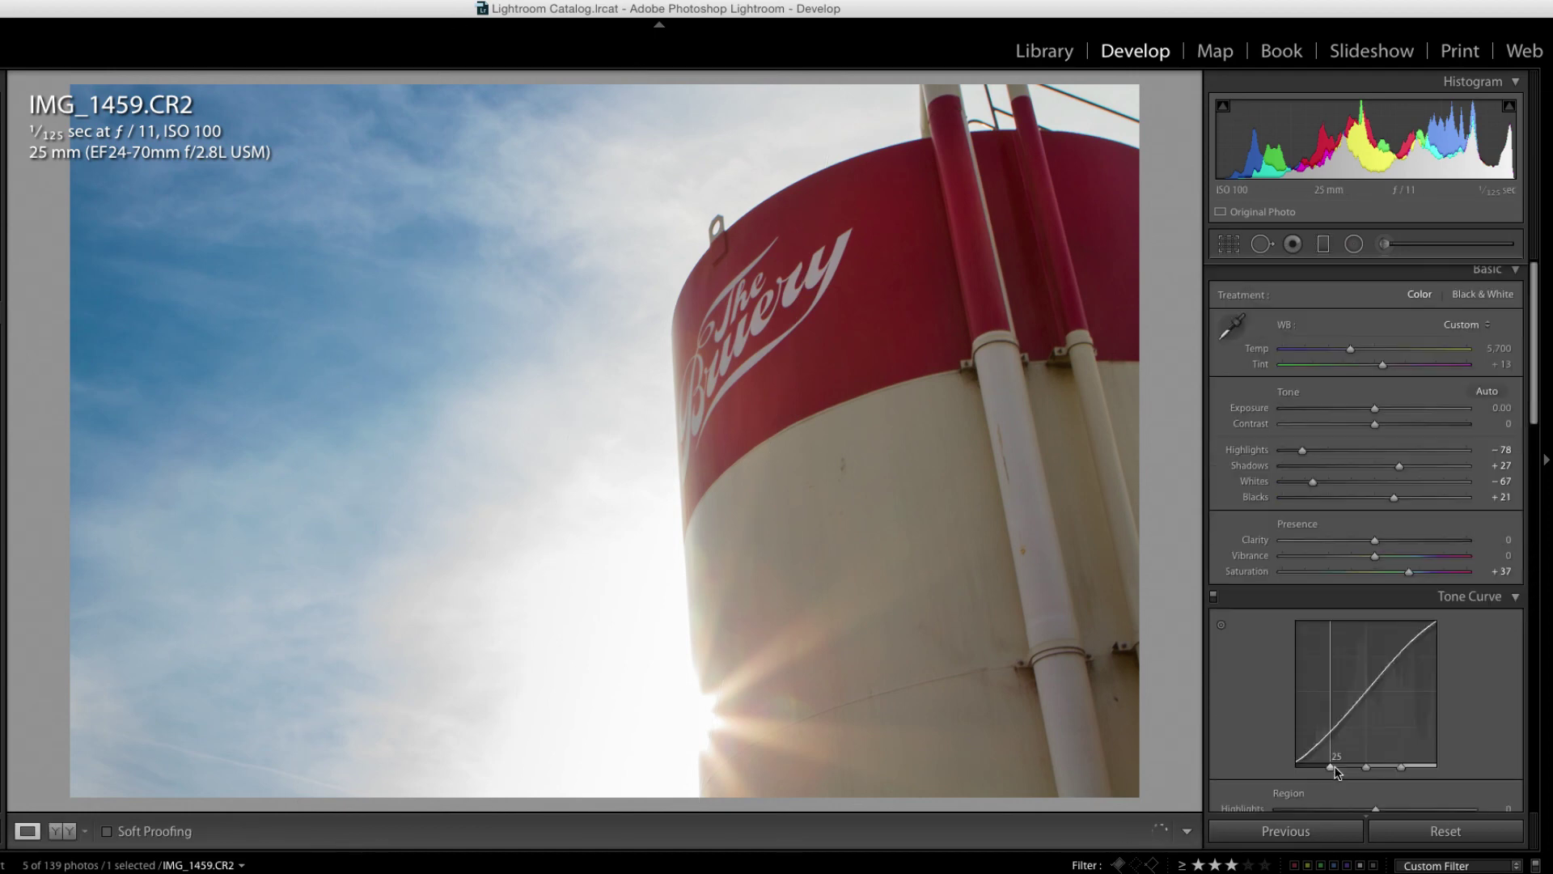
{"action": "left_click", "coordinate": [1455, 834]}
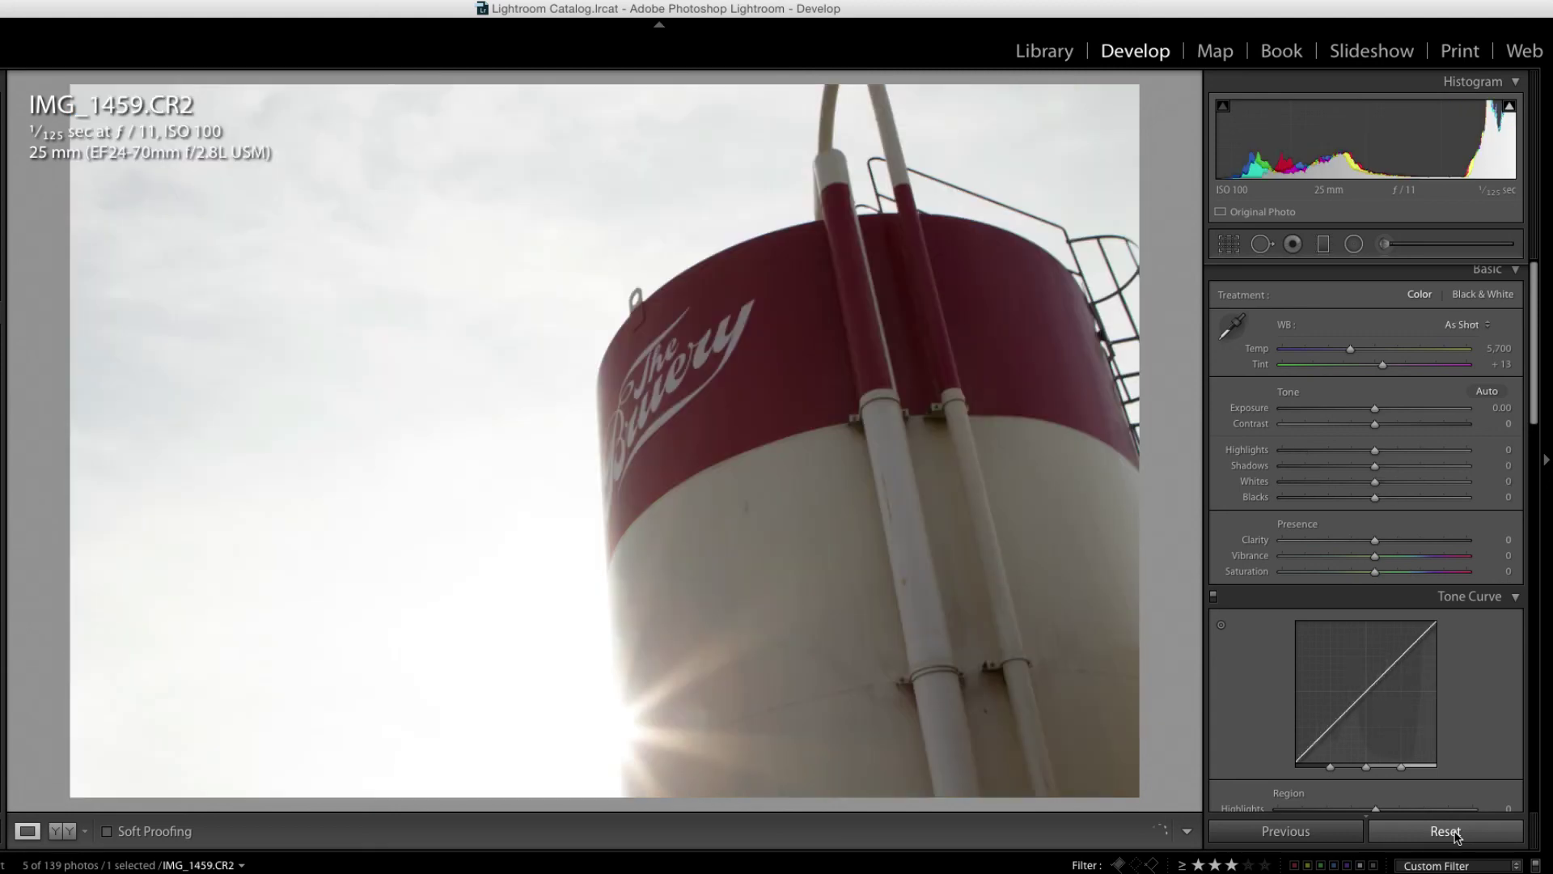
{"action": "key", "text": "ctrl+z"}
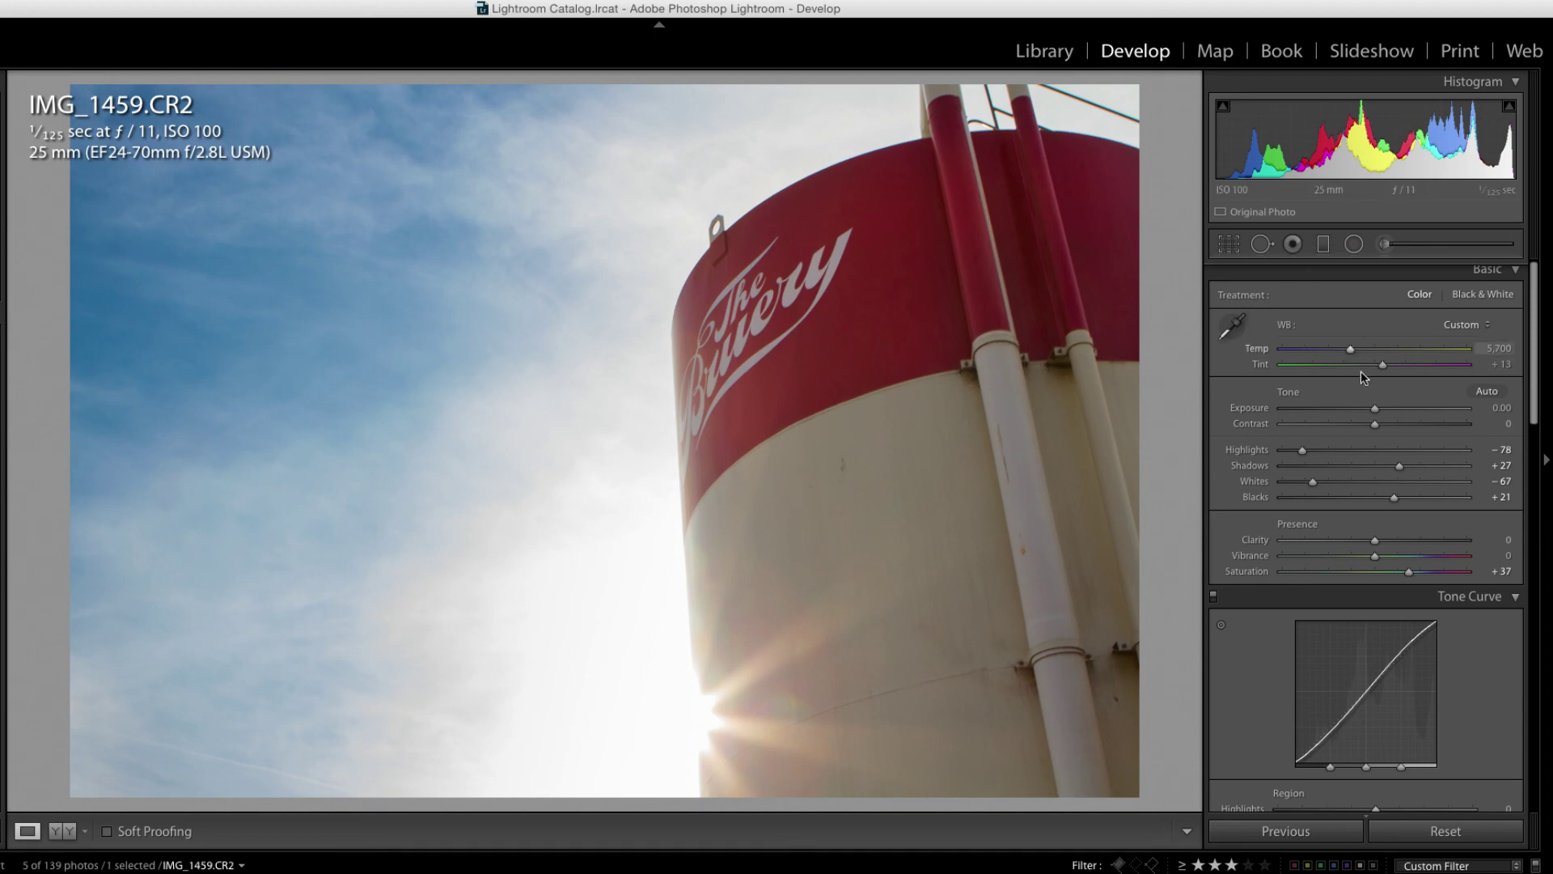
{"action": "left_click_drag", "start_coordinate": [1415, 575], "coordinate": [1385, 555]}
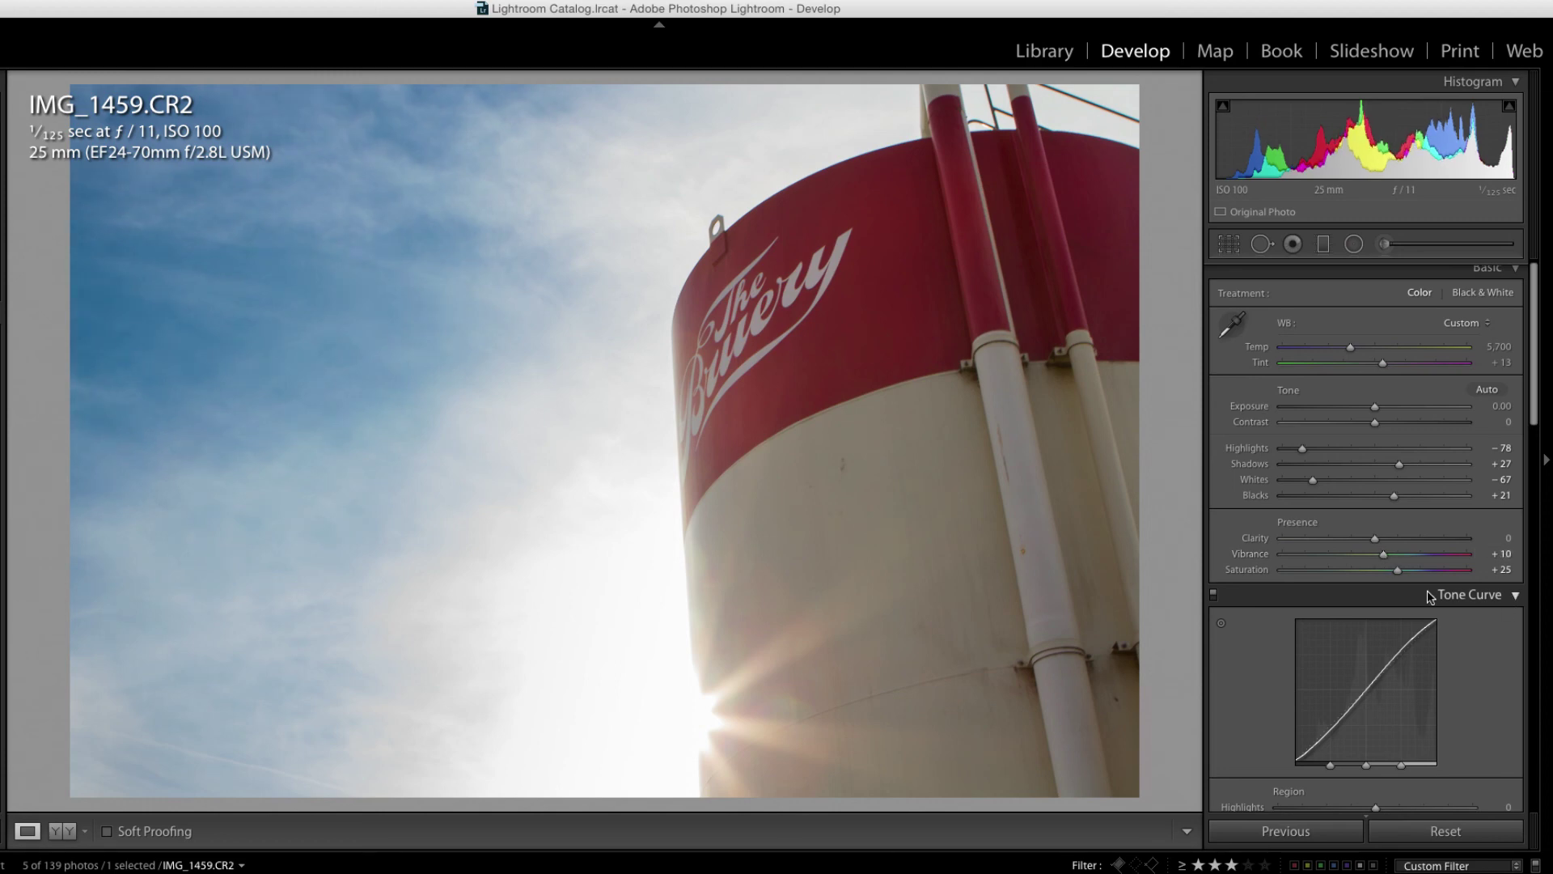